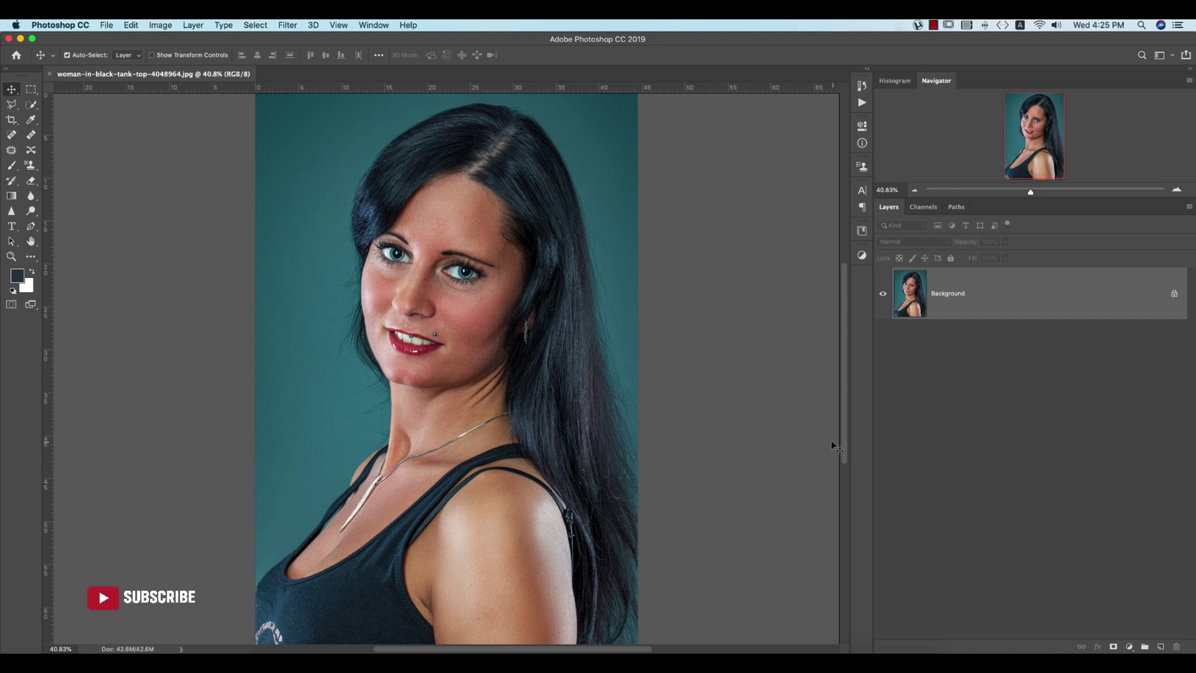
Duplicate the background into Layer 1 and launch Imagenomic Portraiture 3 on it.
scroll(478, 349, up, 5)
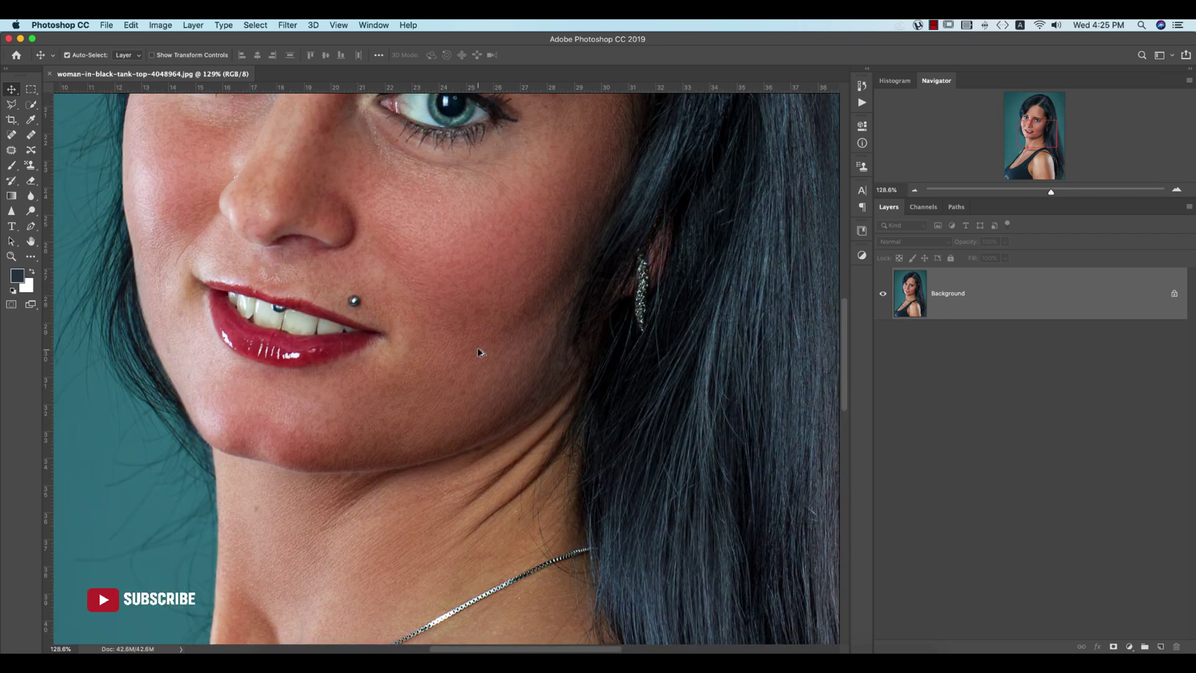
key(super+0)
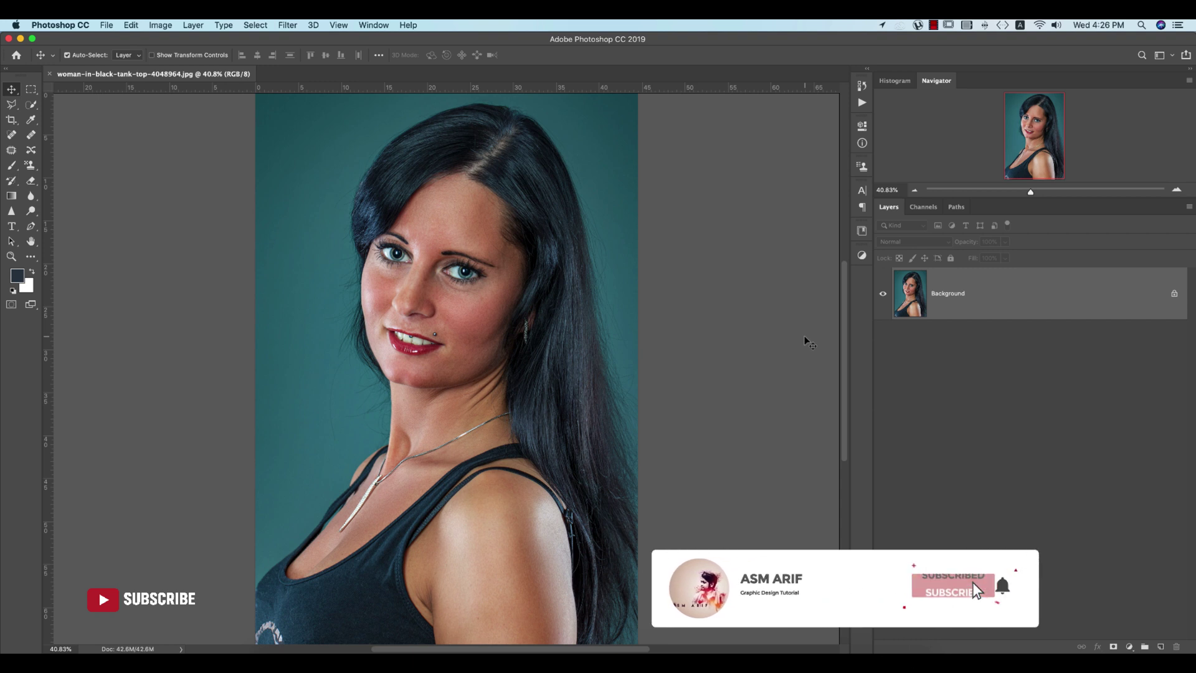
key(super+j)
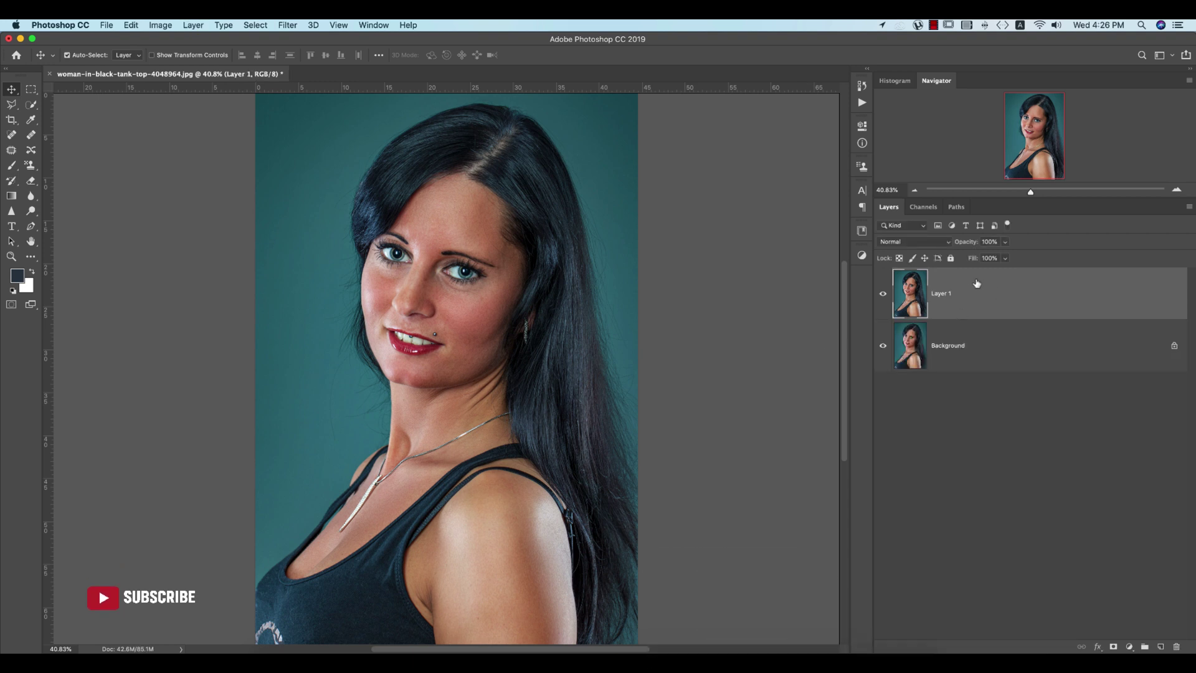
click(286, 26)
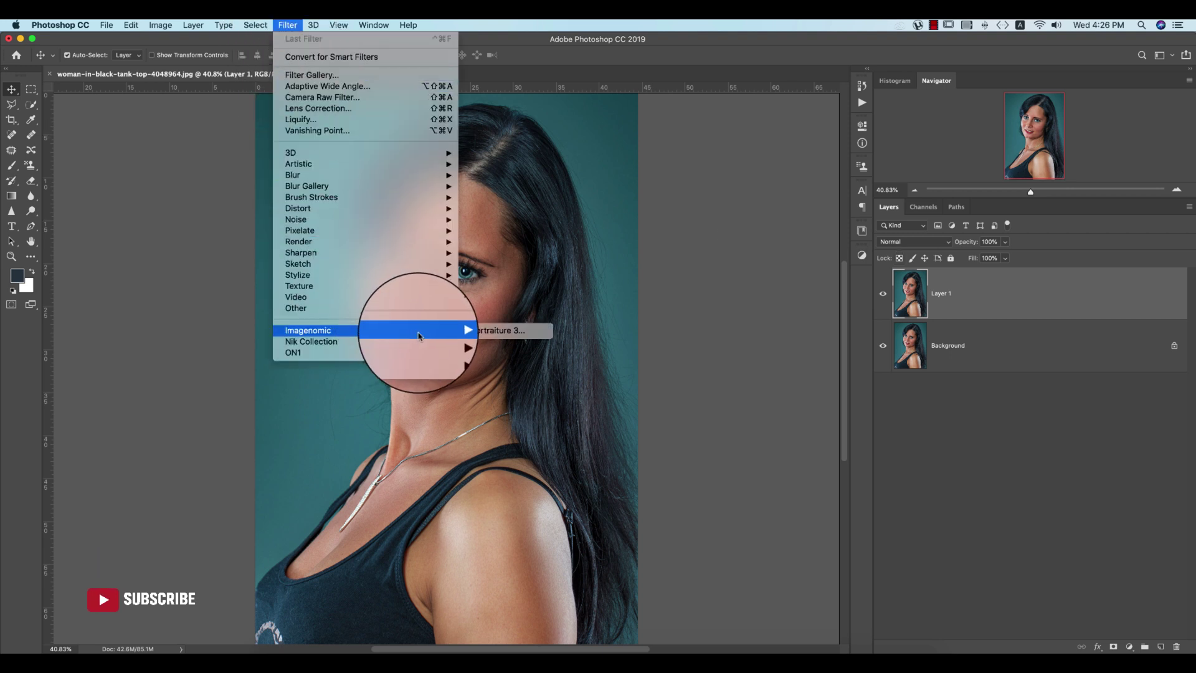
click(501, 330)
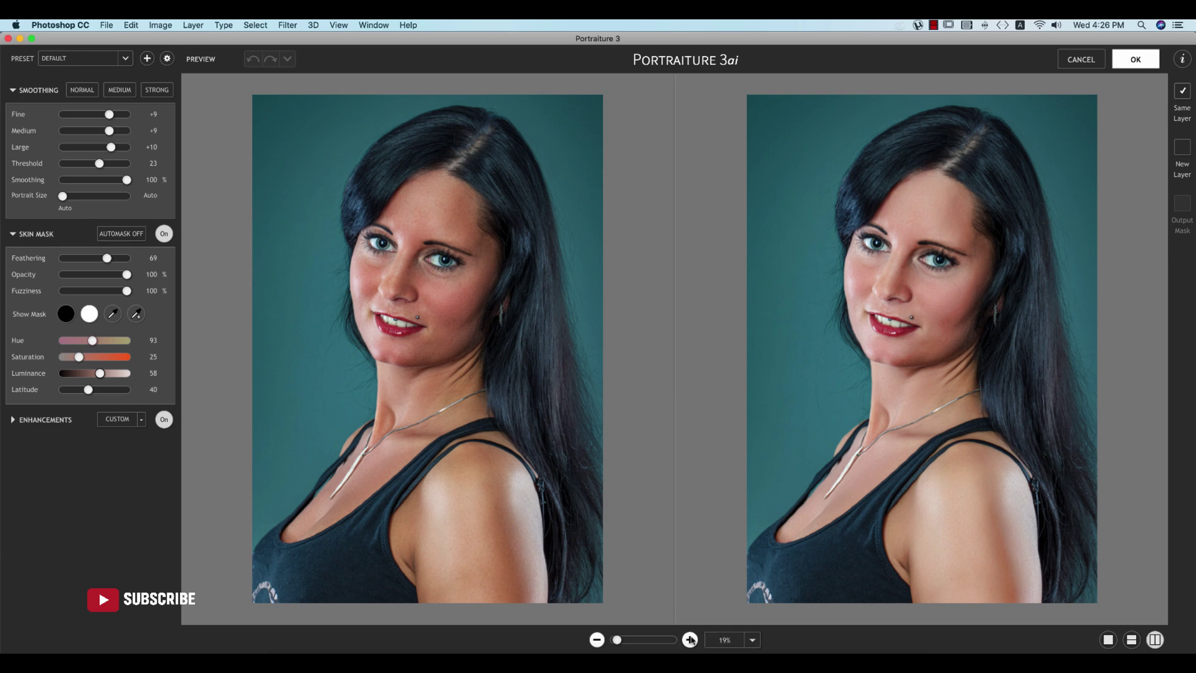
With previews at 50% on the eyes, set Brightness +10, Latitude 65 and skin mask Hue 98.
click(689, 640)
click(689, 640)
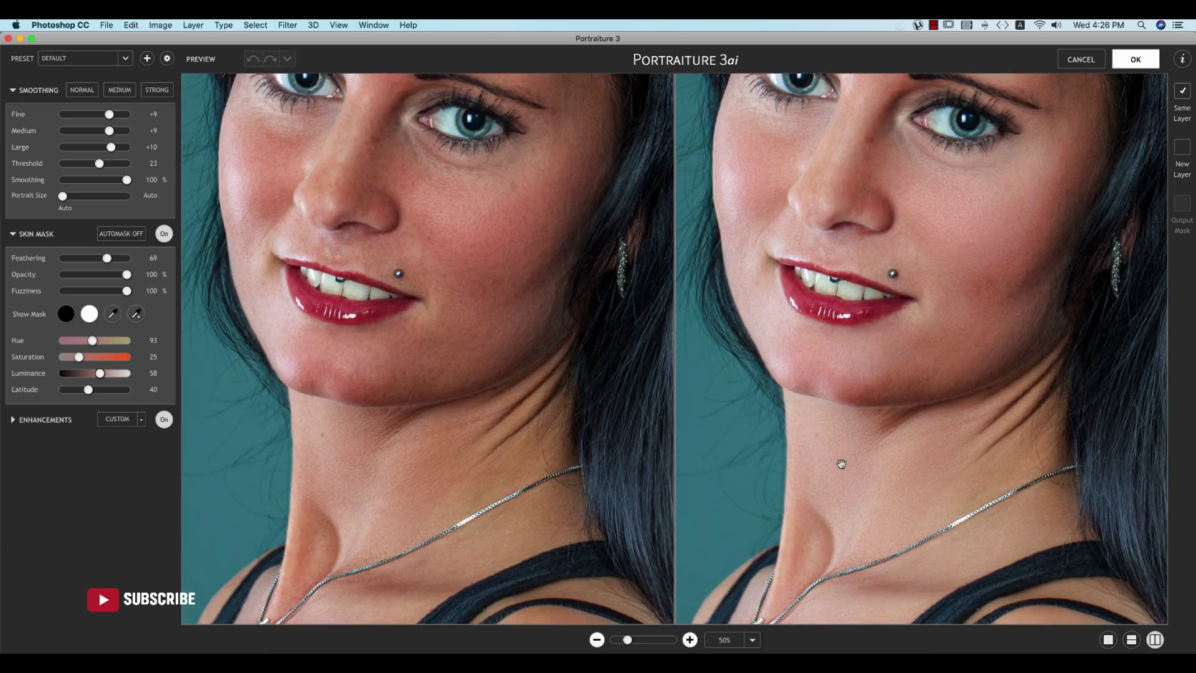
drag(848, 289, 864, 383)
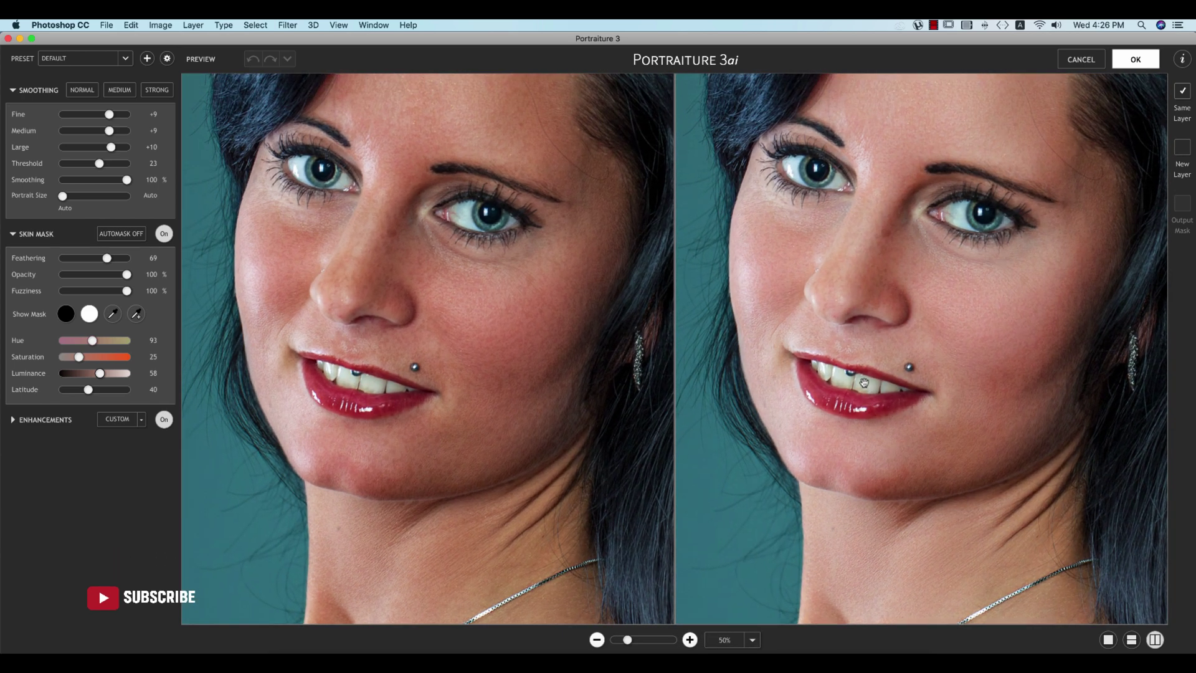
click(15, 421)
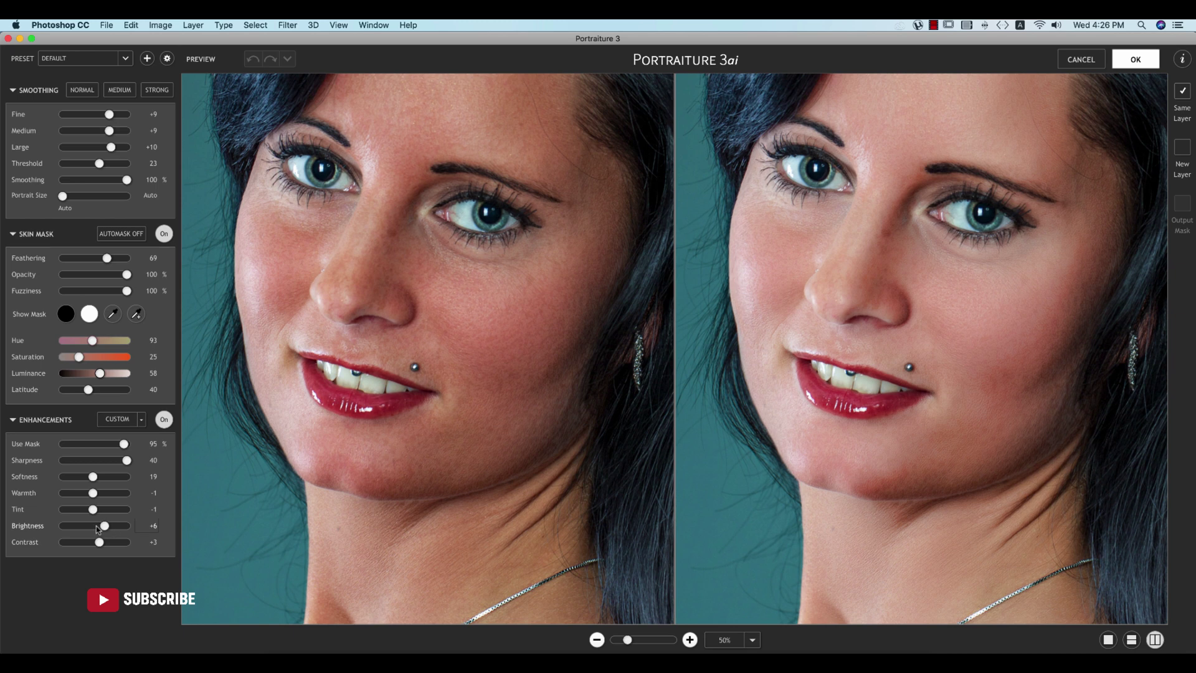
drag(104, 526, 111, 527)
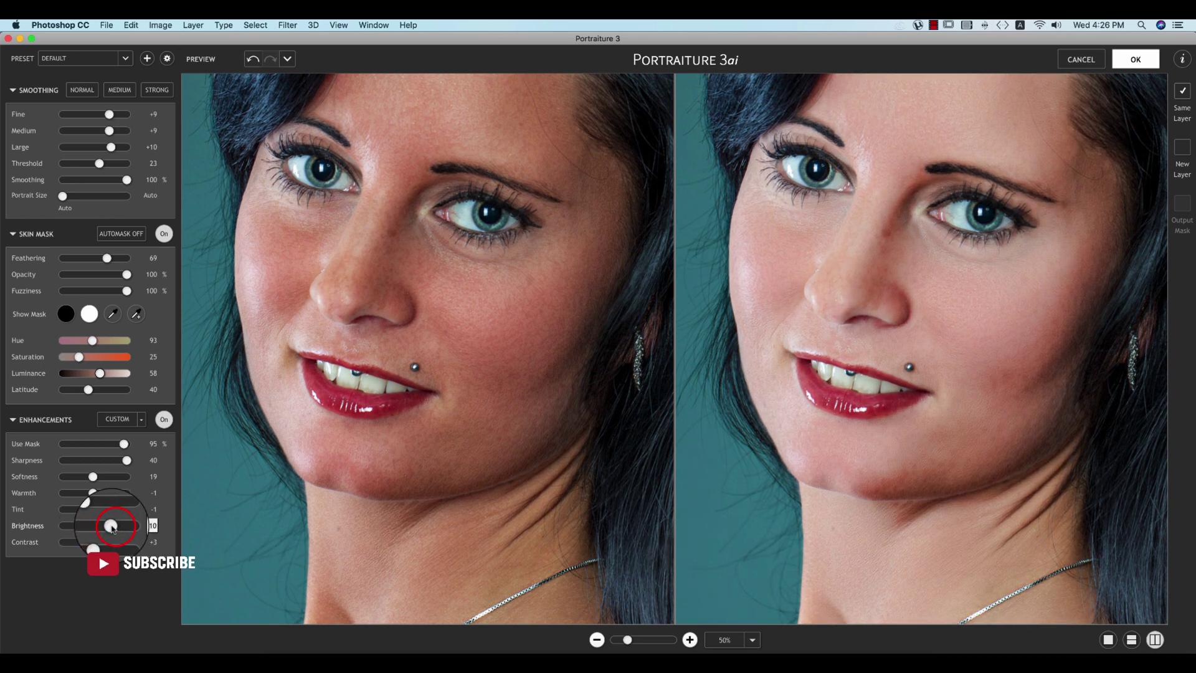
drag(88, 389, 103, 392)
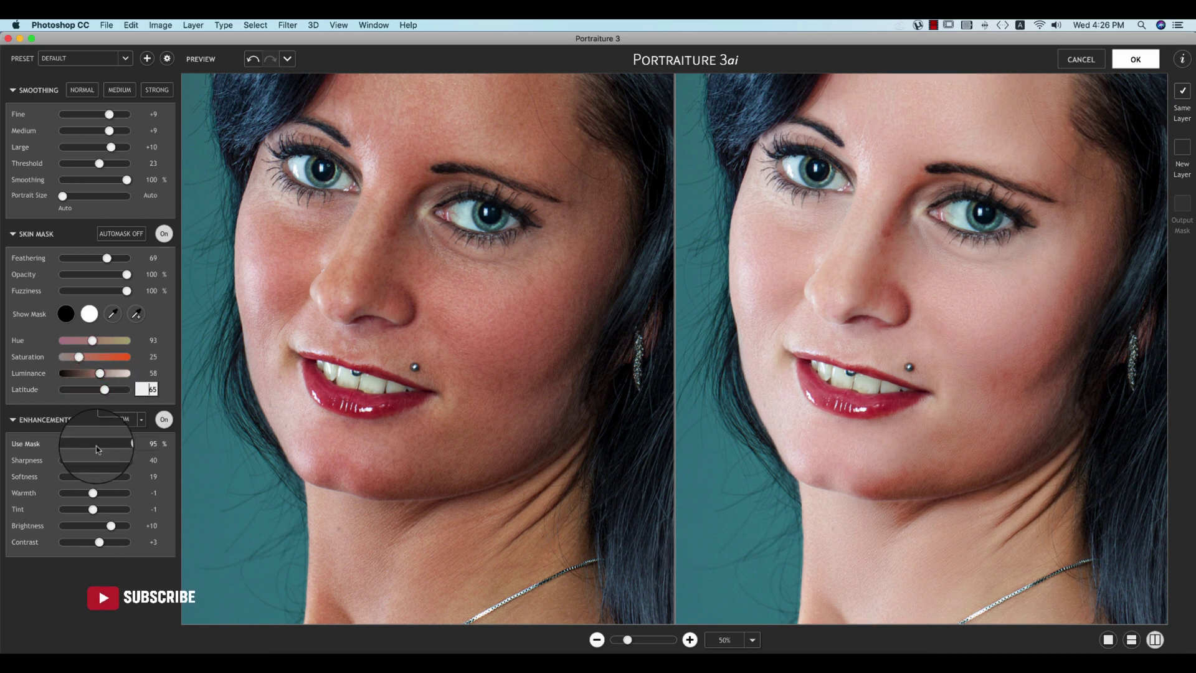
drag(94, 341, 101, 374)
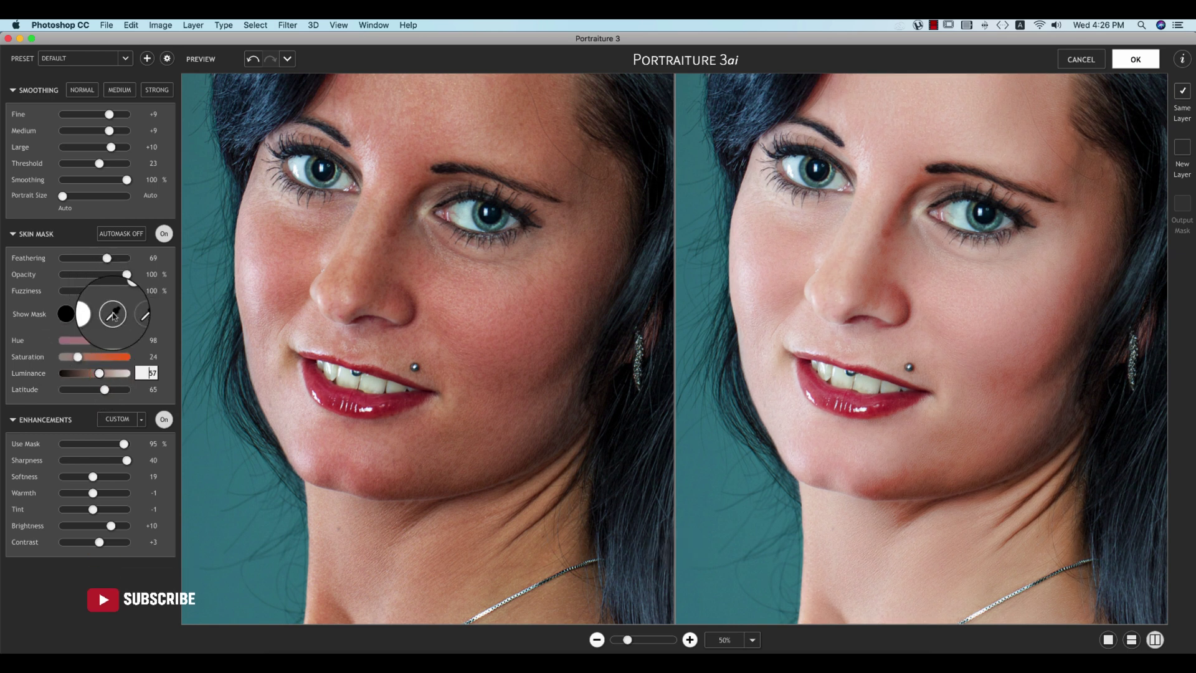
Sample skin tones from the cheek and jaw with the Skin Mask eyedropper, then apply Portraiture.
click(113, 314)
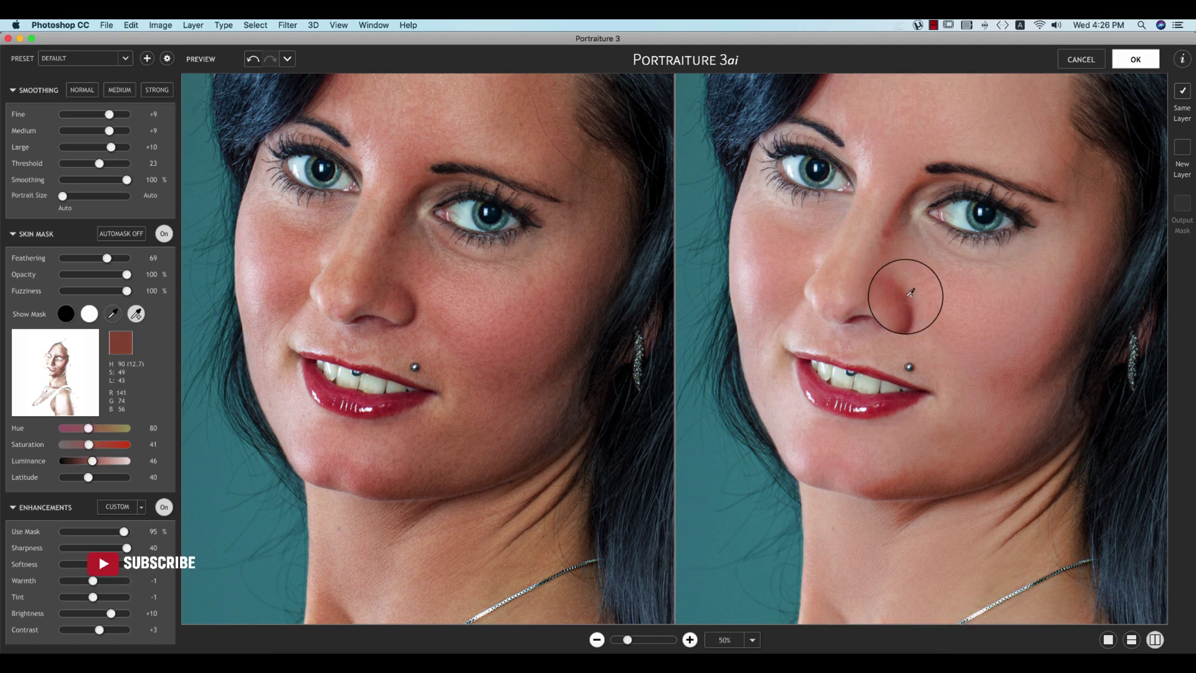
click(978, 311)
click(1061, 355)
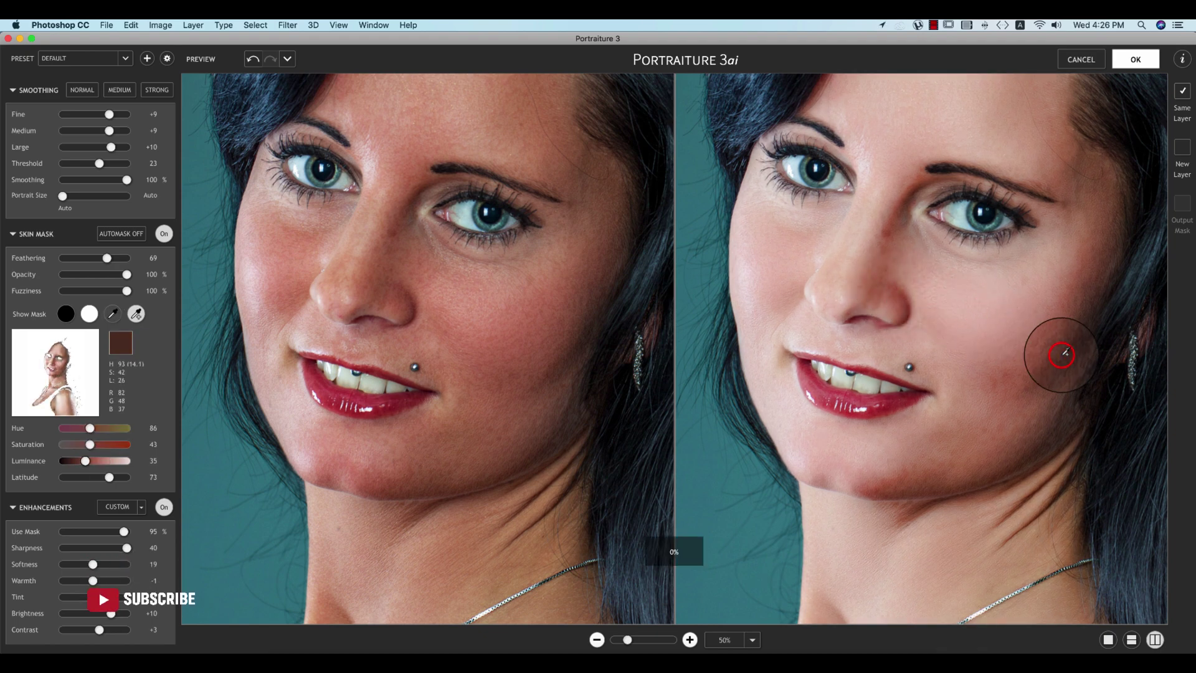
click(1041, 352)
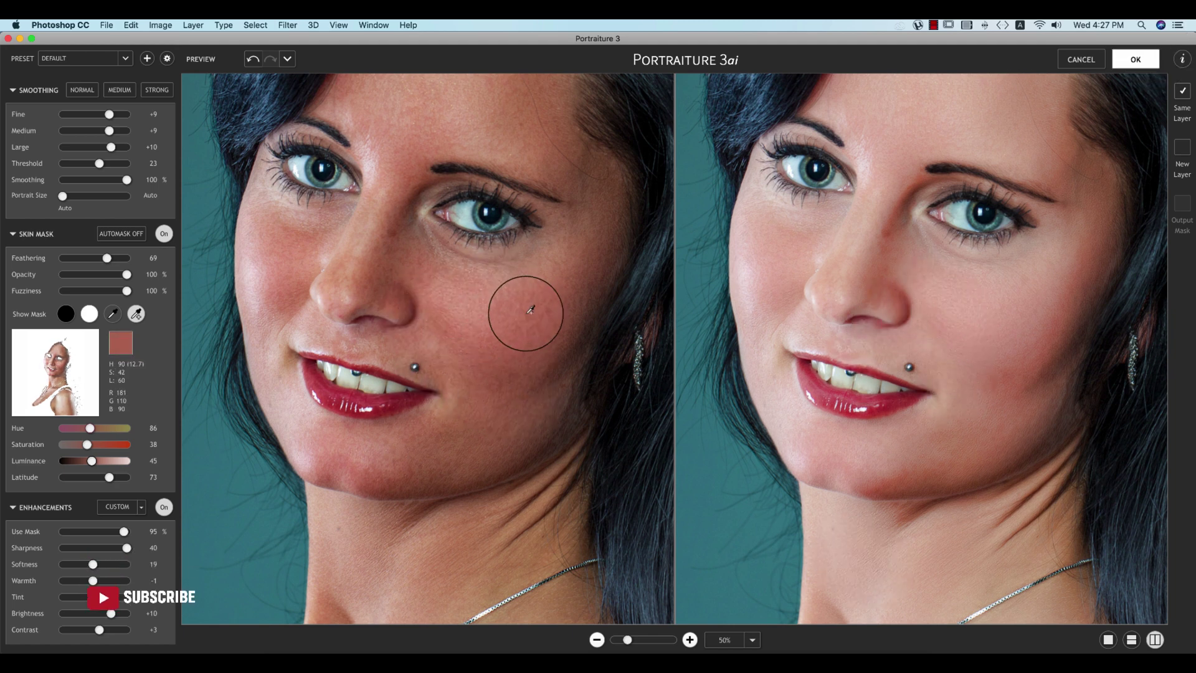
click(1130, 57)
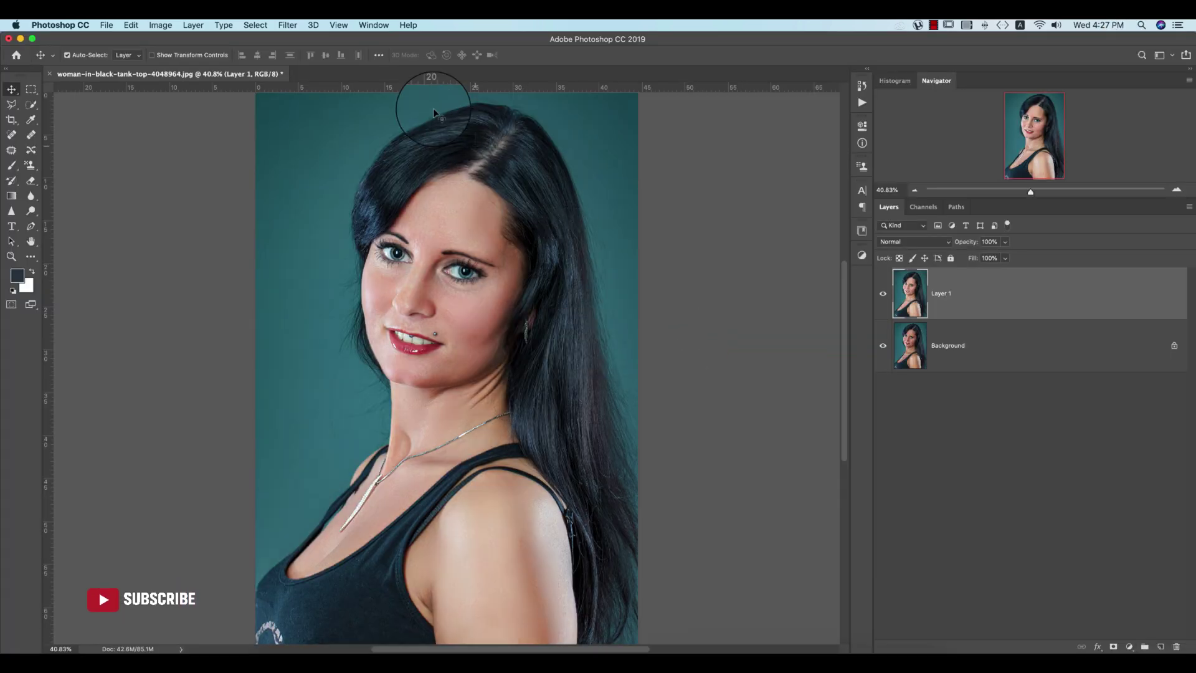
Open the Camera Raw filter and set Highlights -36, Texture +3 and Whites +33.
click(289, 25)
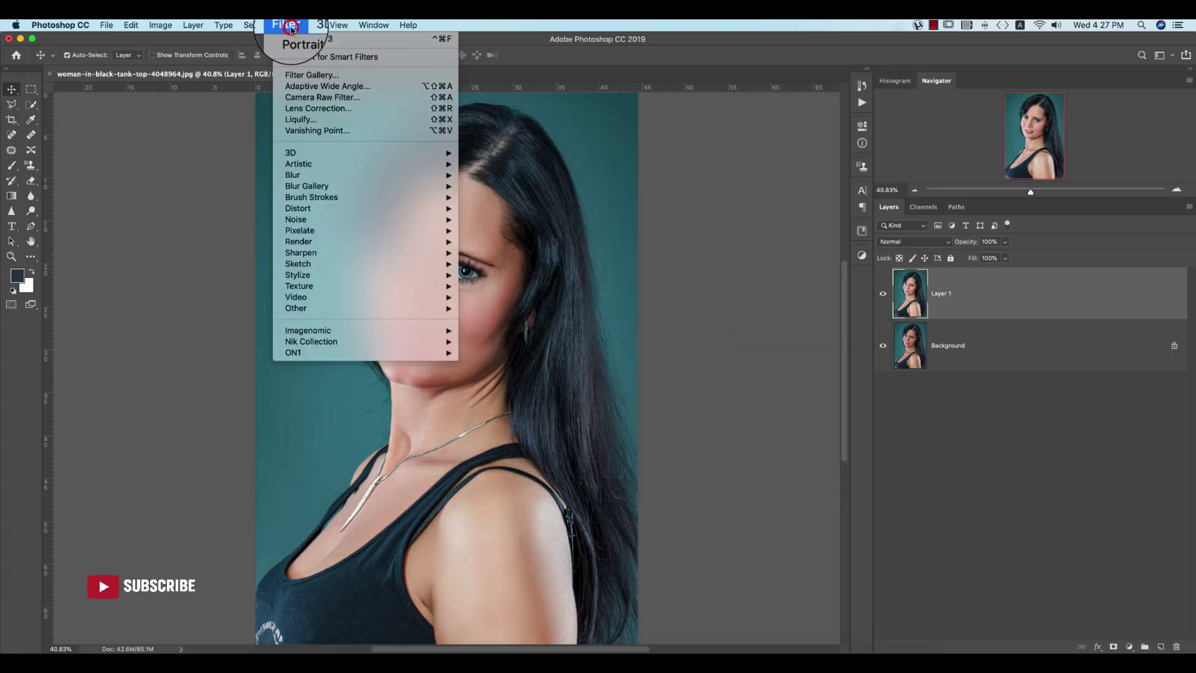
click(312, 98)
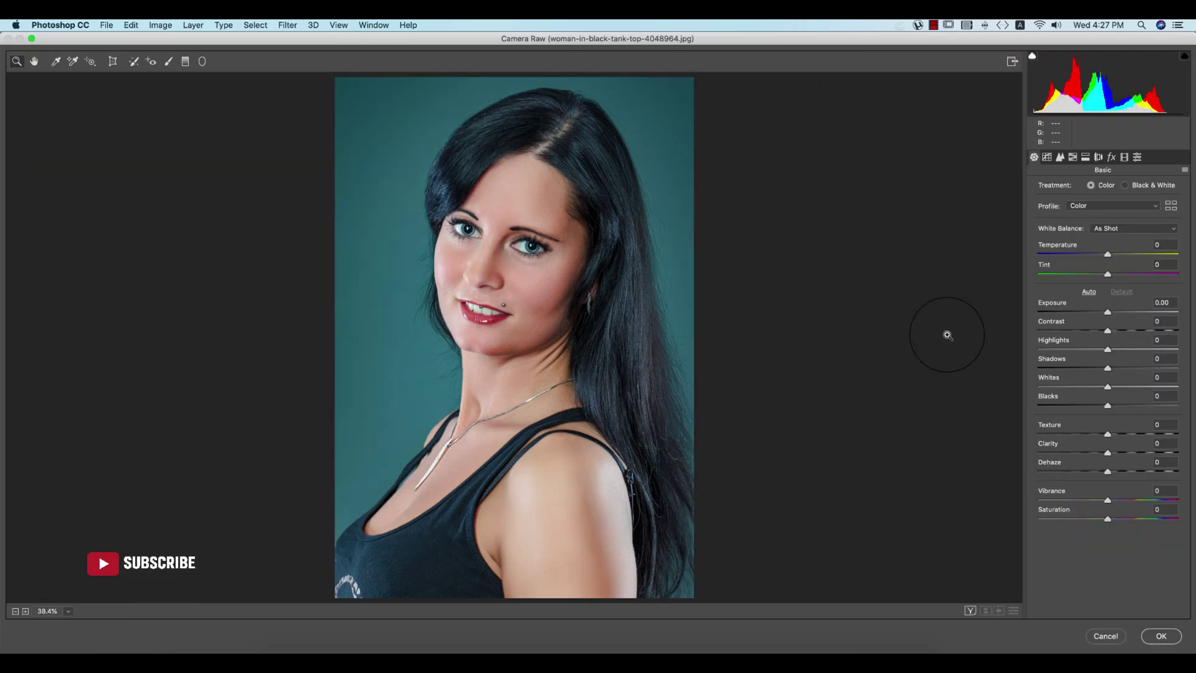
click(1081, 351)
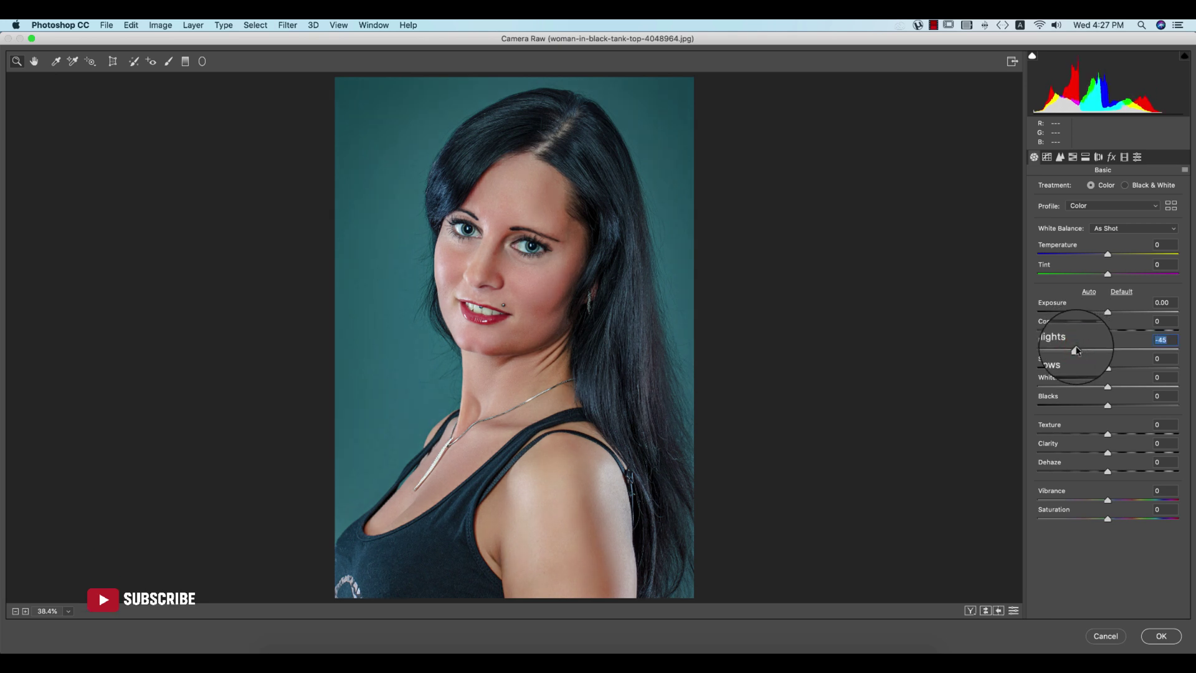
drag(1076, 350, 1082, 350)
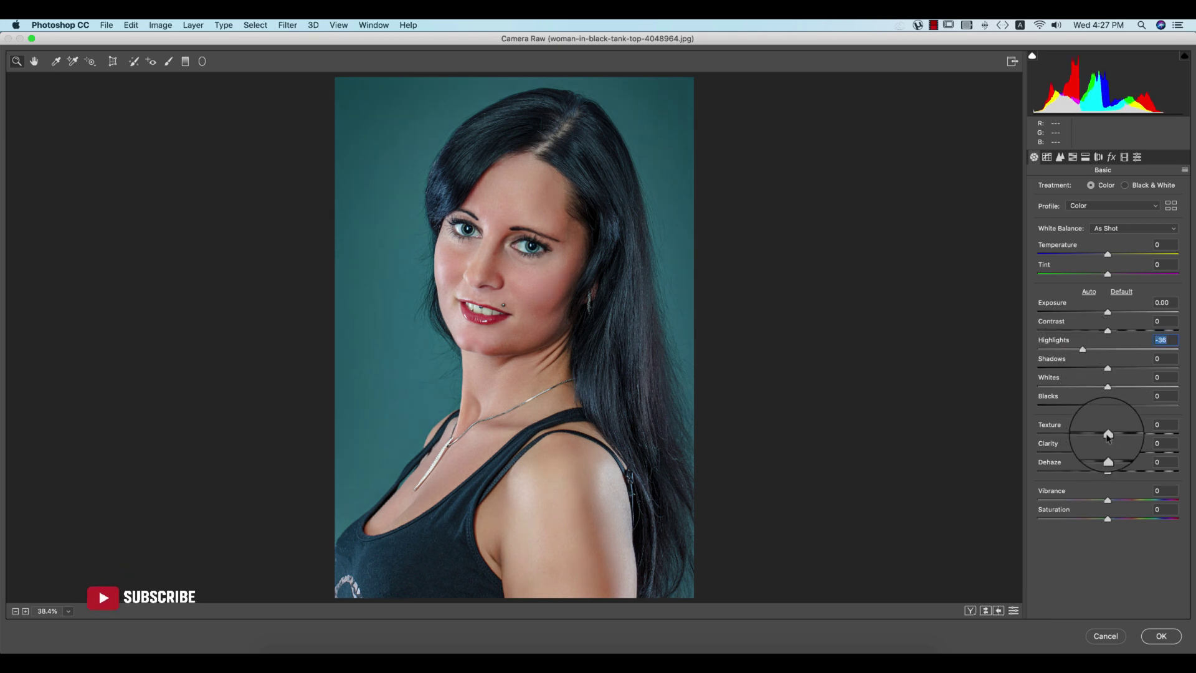
click(526, 285)
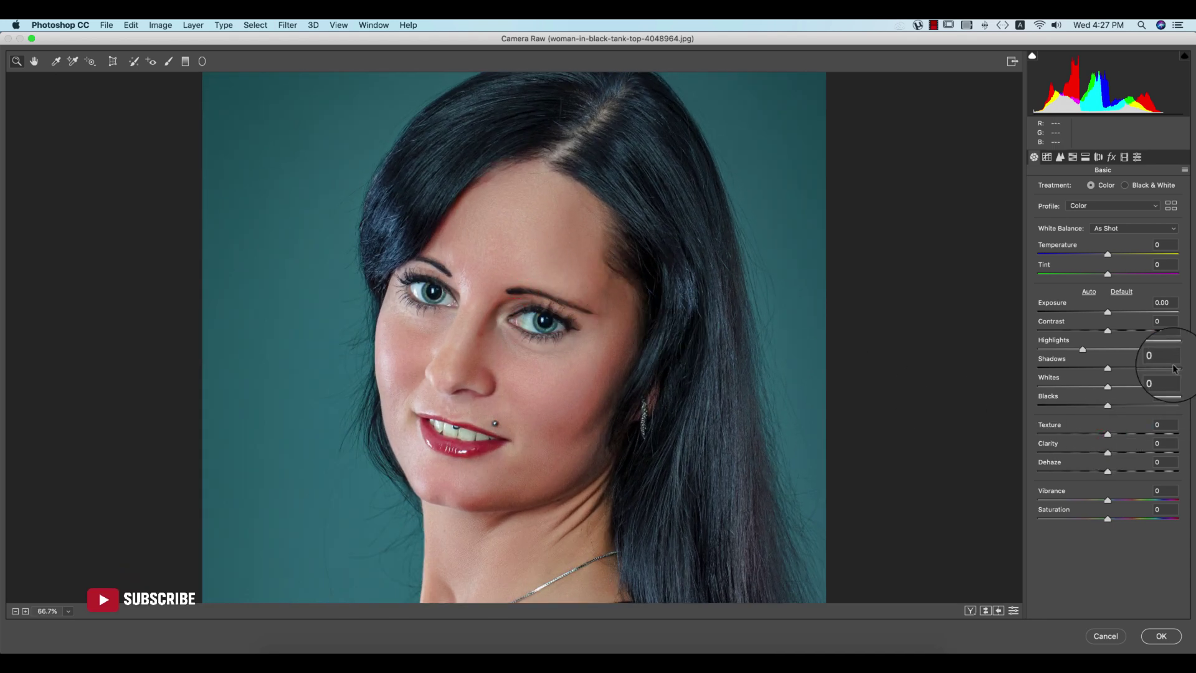
drag(1108, 434, 1110, 435)
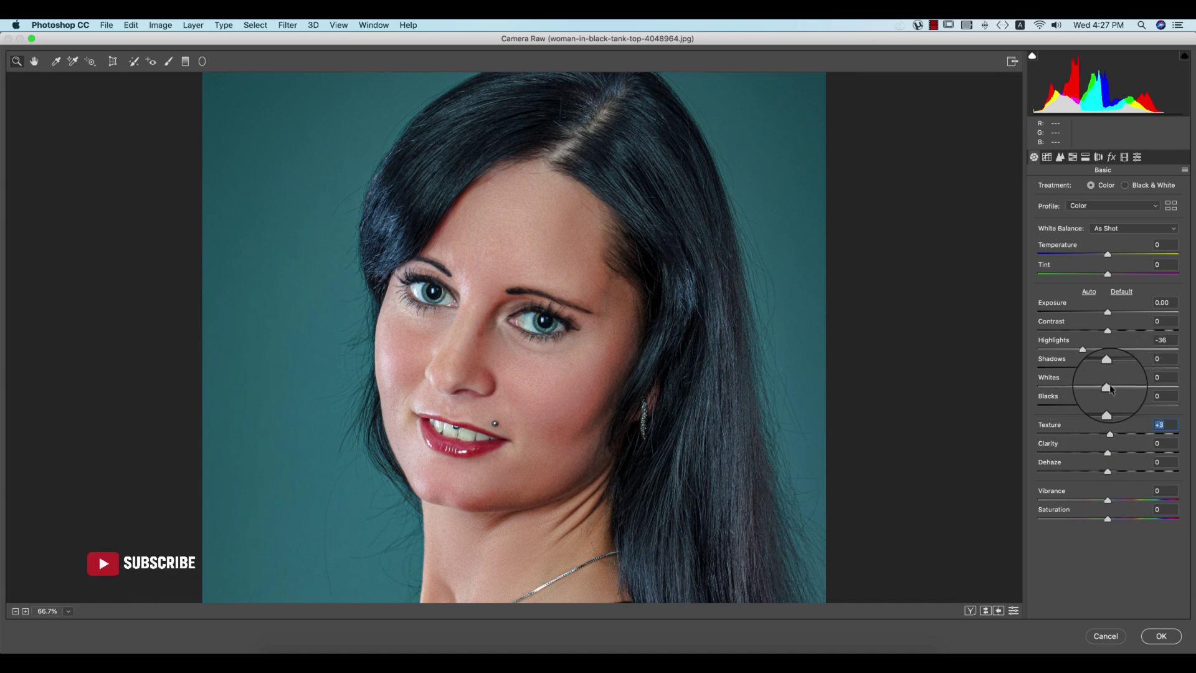
drag(1107, 386, 1133, 389)
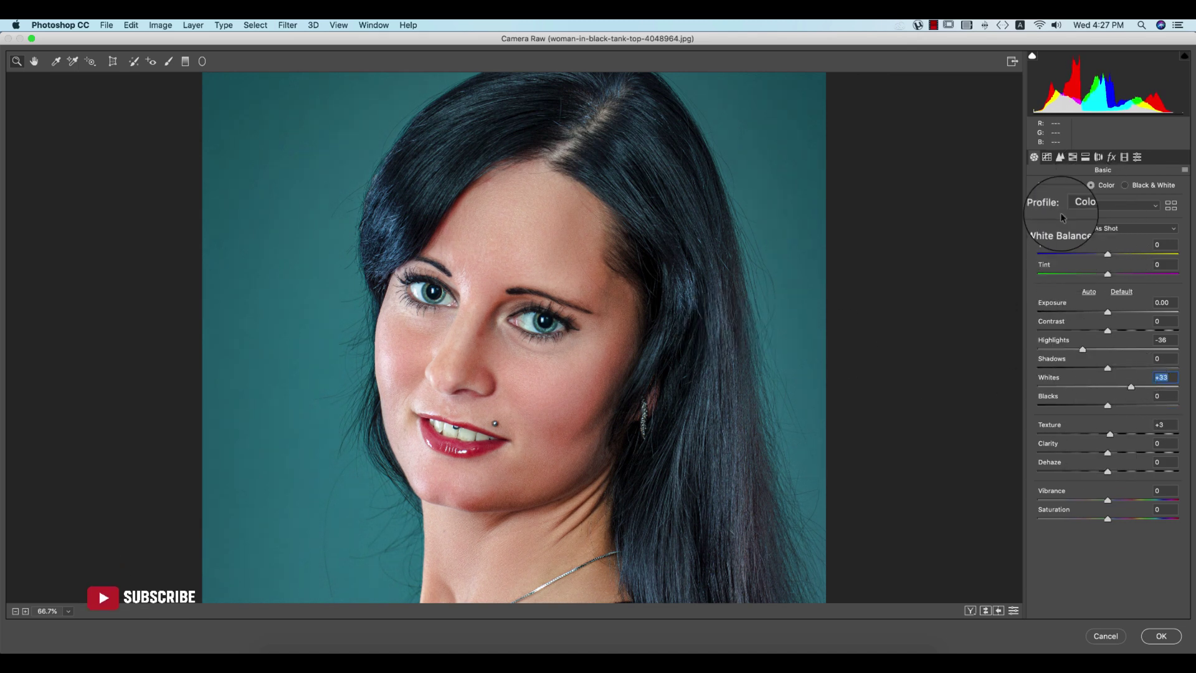
Set Detail Luminance noise reduction to about 12.
click(1060, 157)
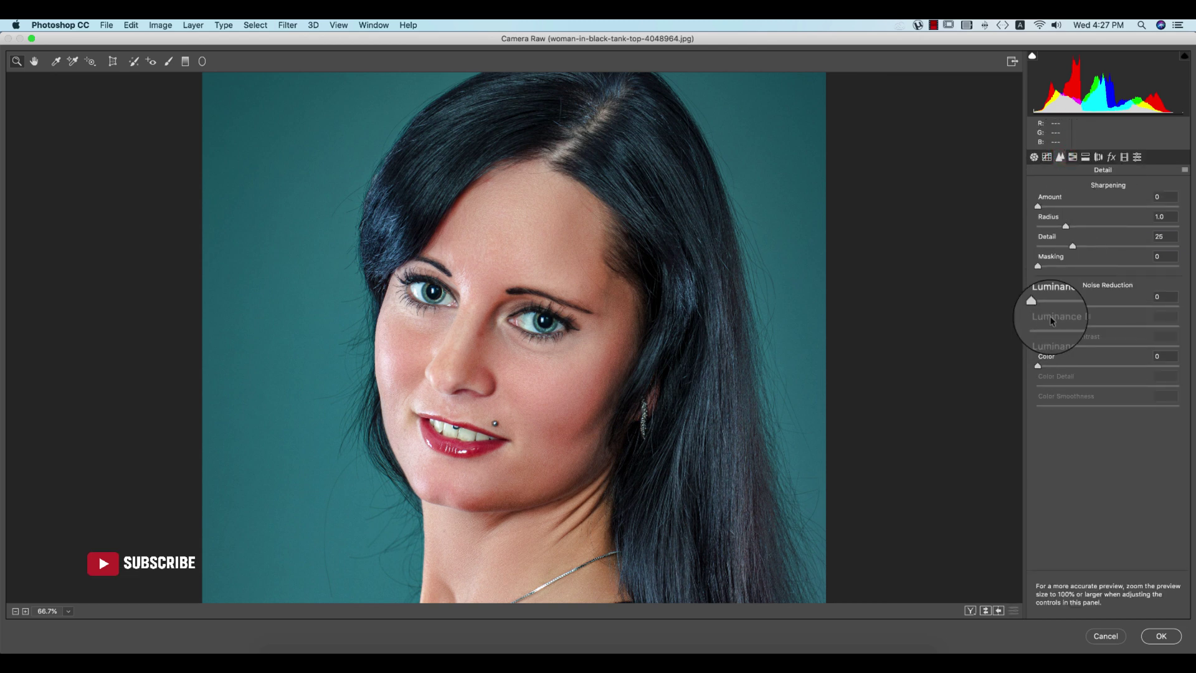
click(1051, 305)
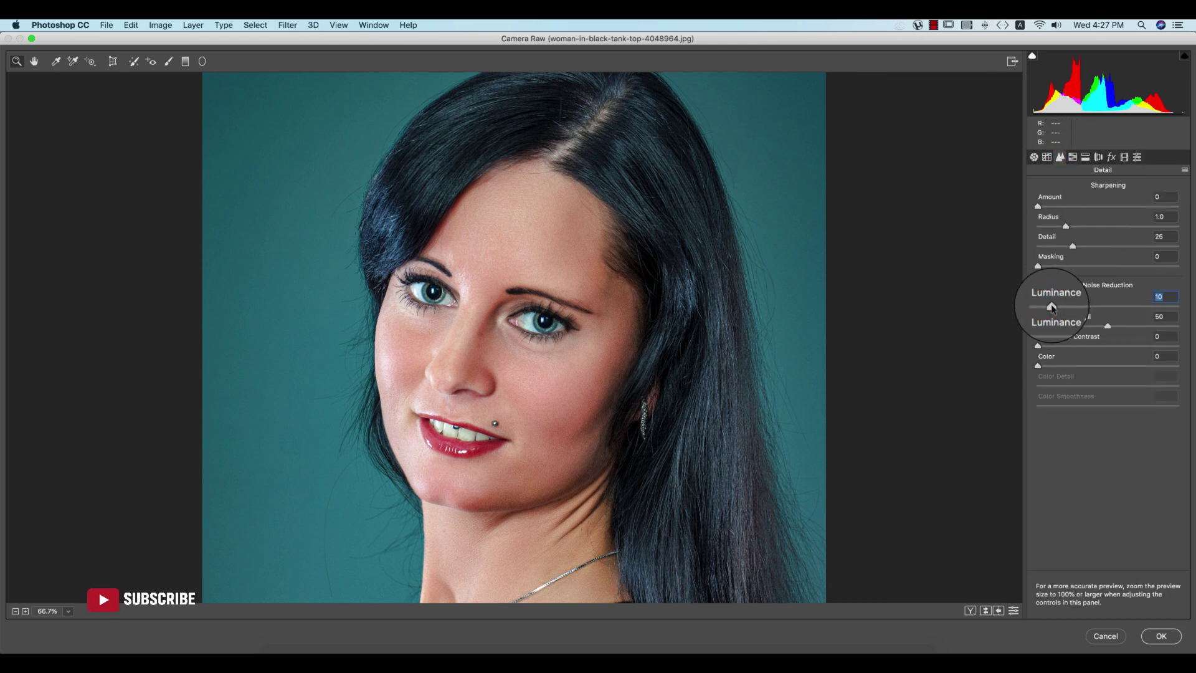
drag(1051, 306, 1055, 307)
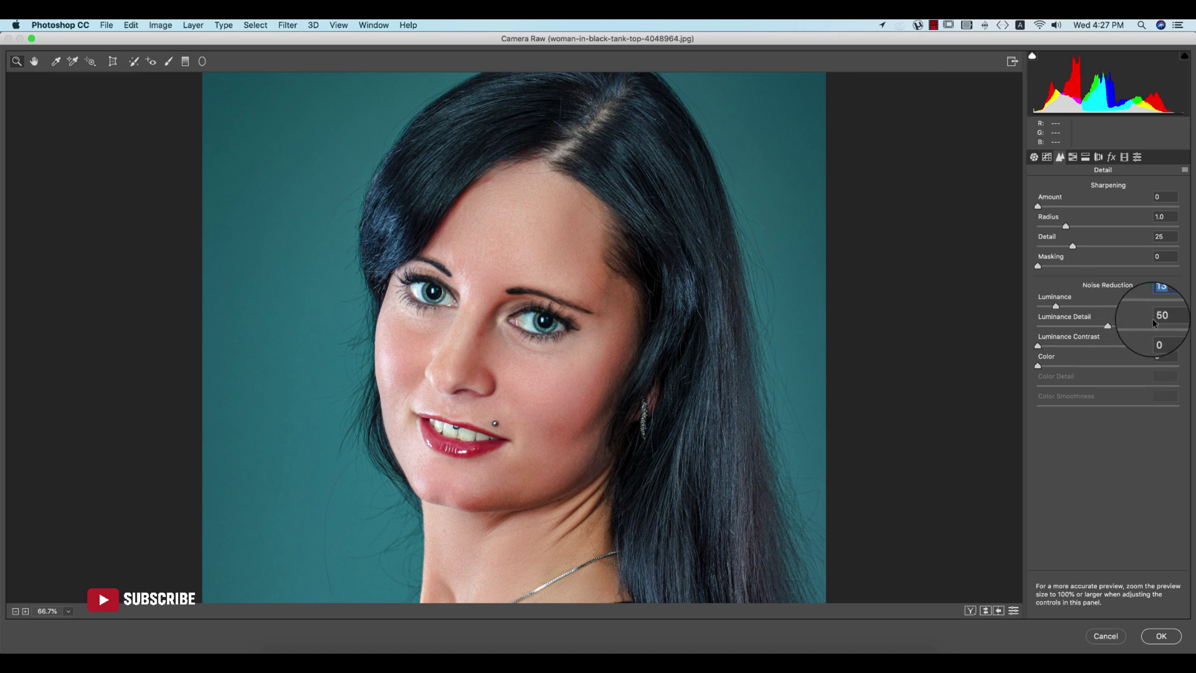
In HSL Luminance, brighten Oranges to +15 and start lifting Reds.
click(1111, 158)
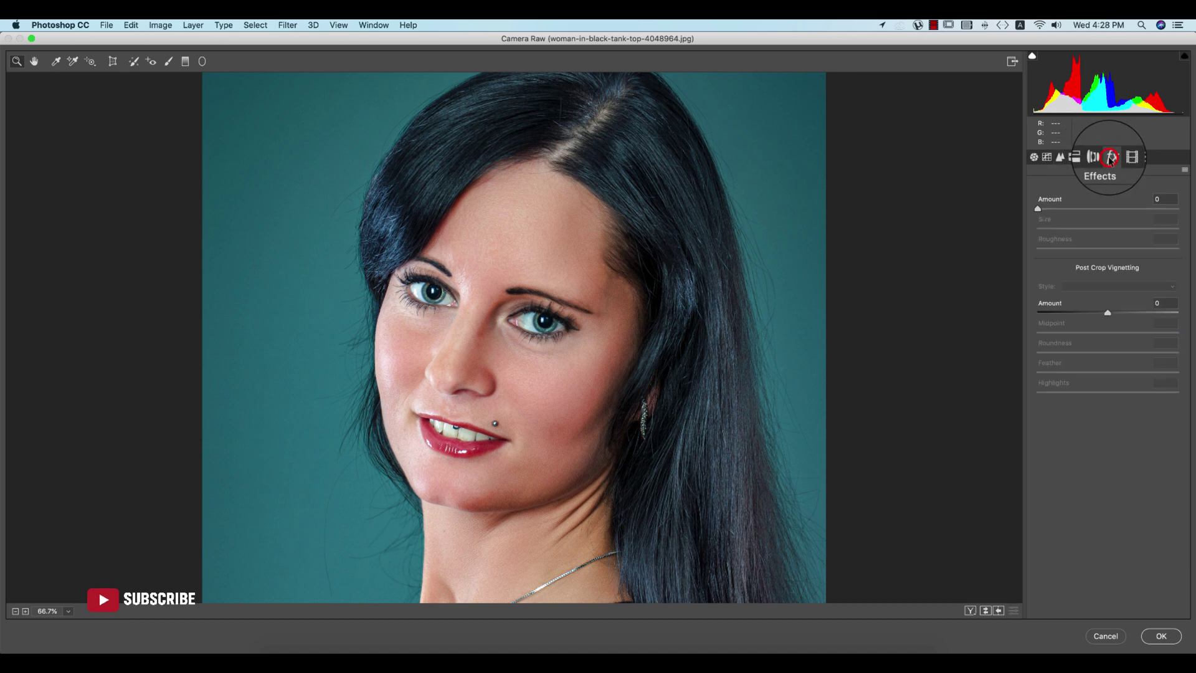
click(1075, 157)
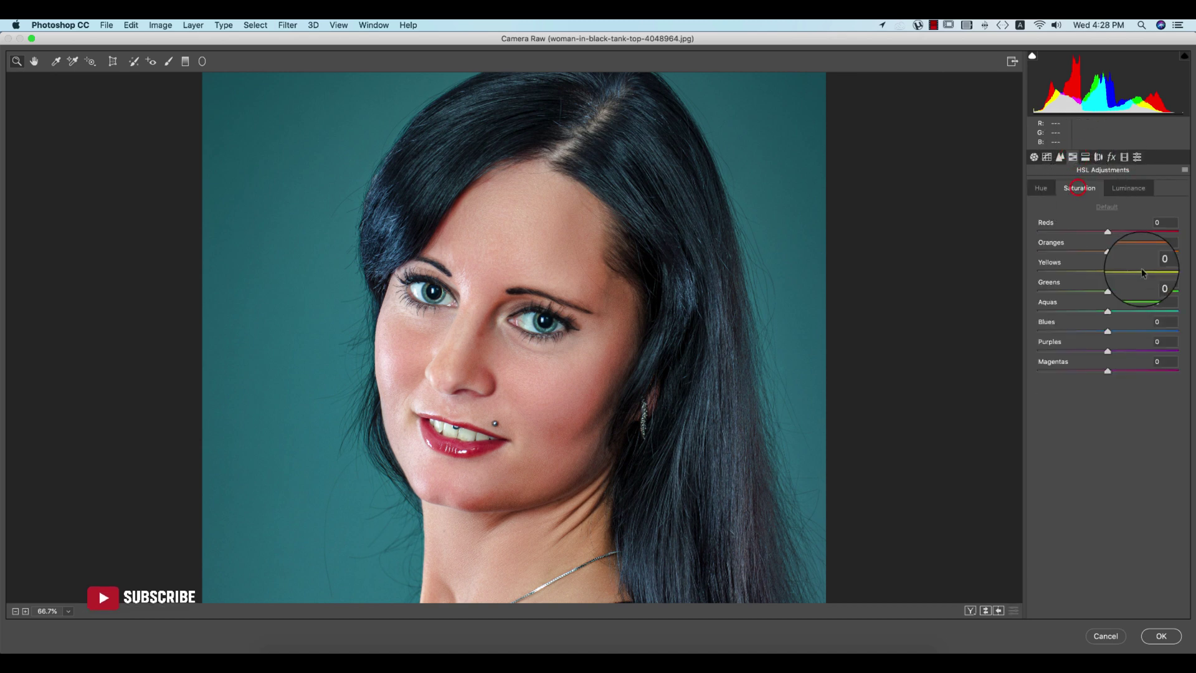
click(1128, 188)
mouse_move(1116, 253)
mouse_down()
mouse_move(1128, 255)
mouse_move(1119, 253)
mouse_up()
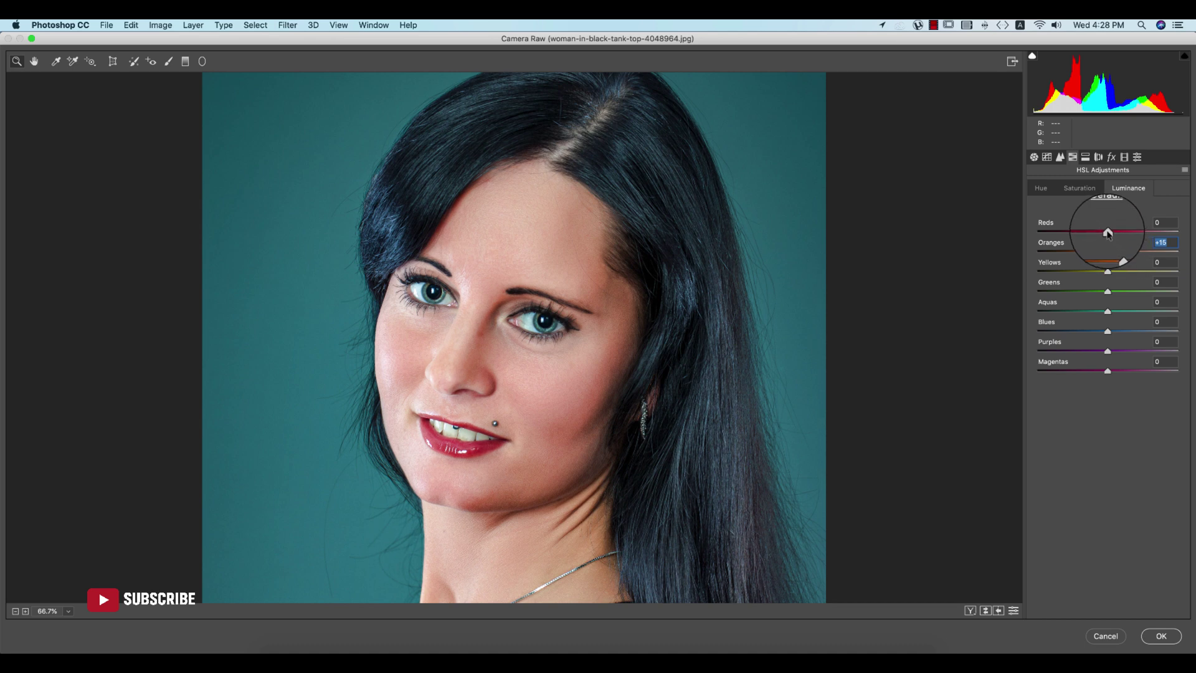
click(1108, 232)
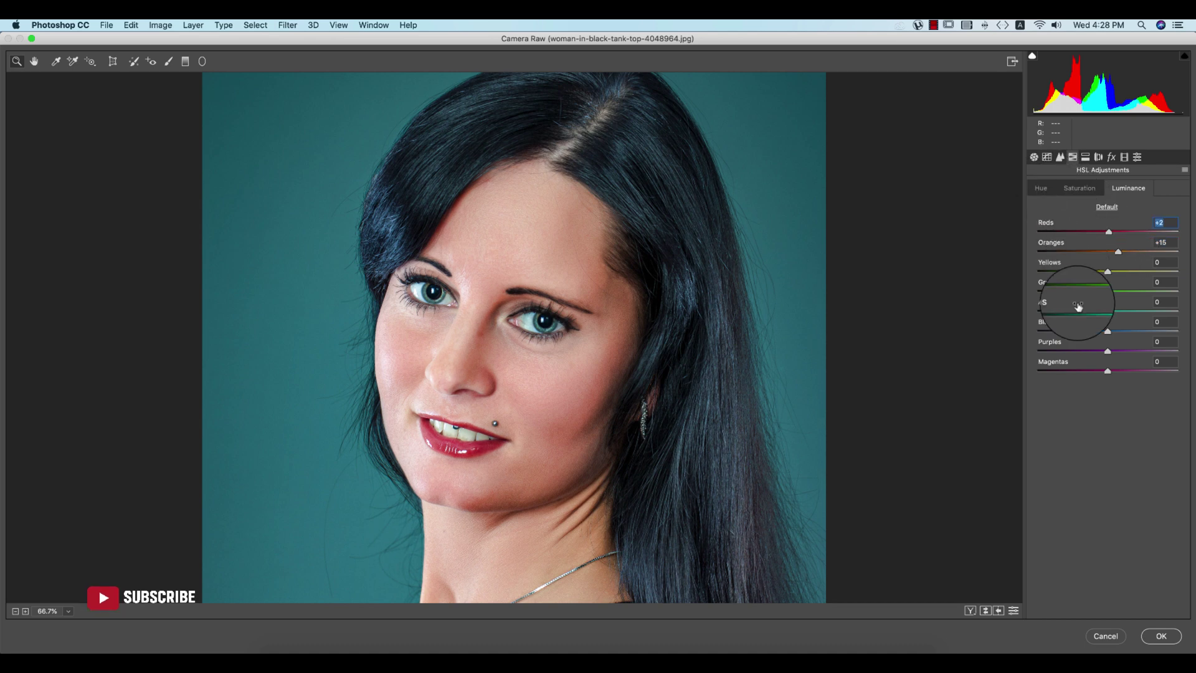
In HSL Saturation, desaturate Reds to -29 and Oranges to -17, and boost Purples to +24.
click(1076, 188)
click(1098, 252)
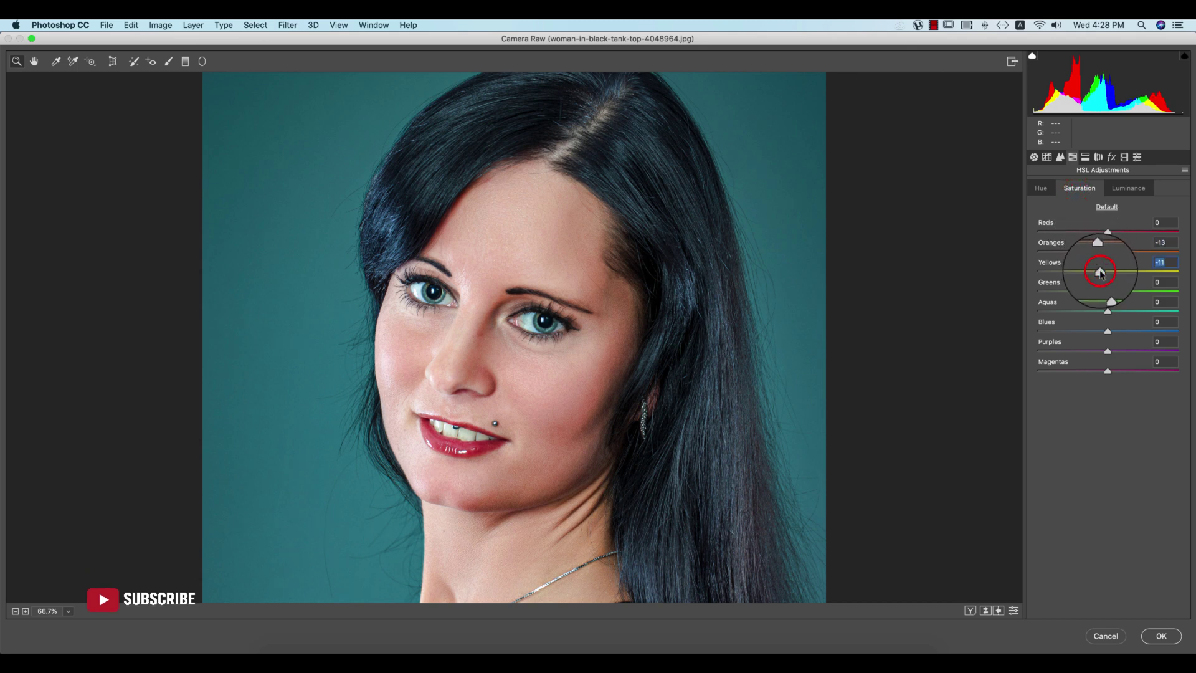
drag(1100, 233, 1084, 233)
drag(1112, 352, 1143, 373)
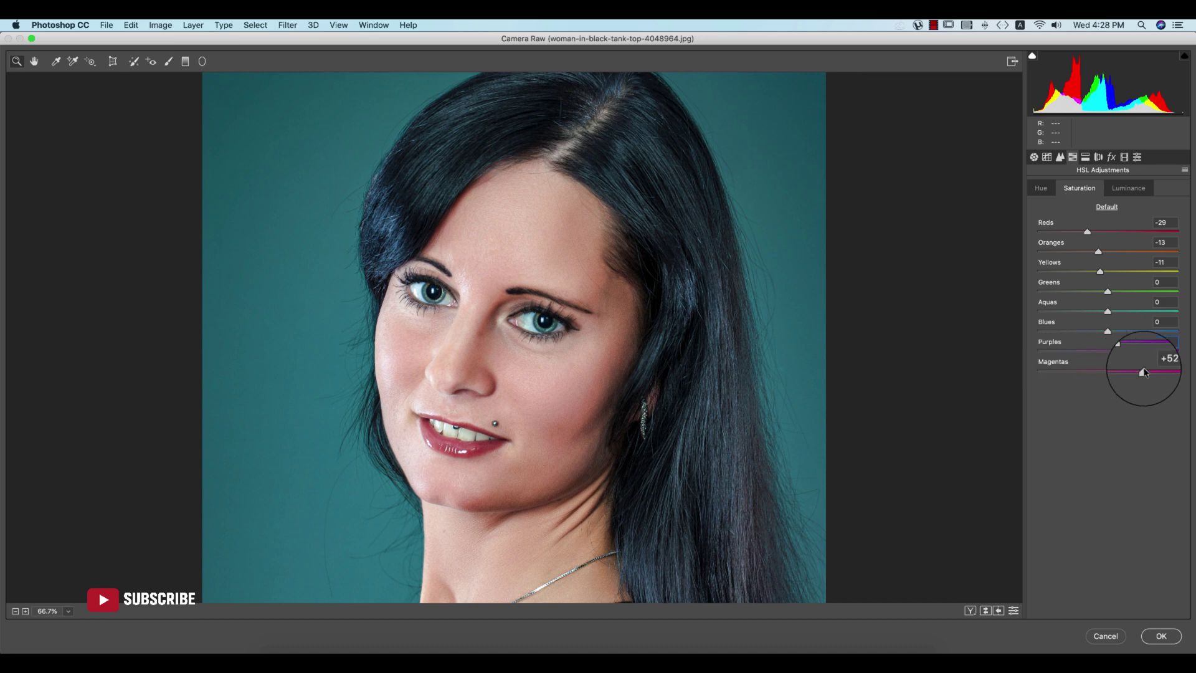
drag(1101, 253, 1091, 232)
Brighten the Reds luminance further to +15.
click(1126, 187)
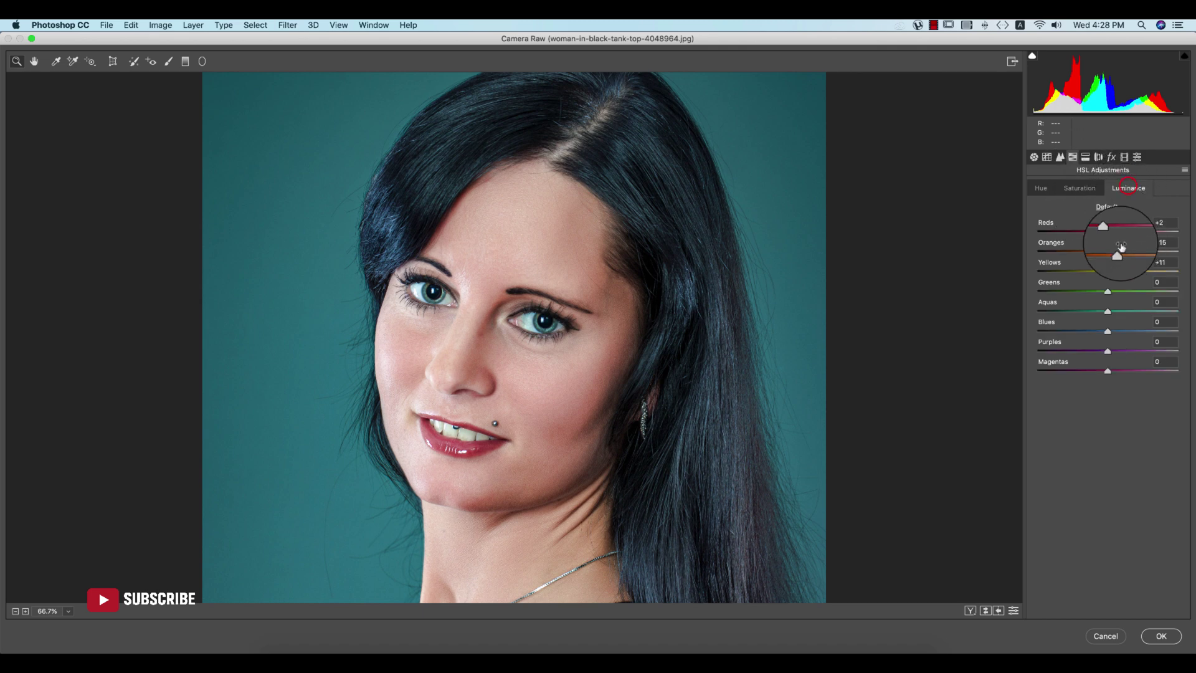
click(1108, 231)
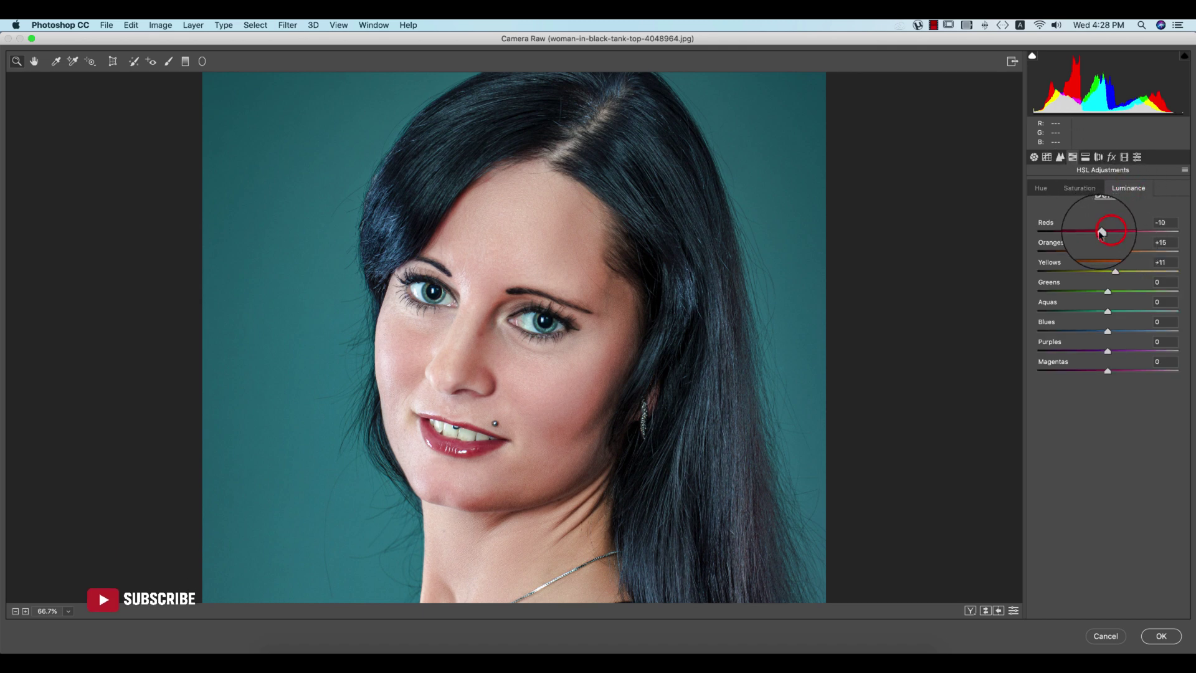
drag(1120, 232, 1119, 232)
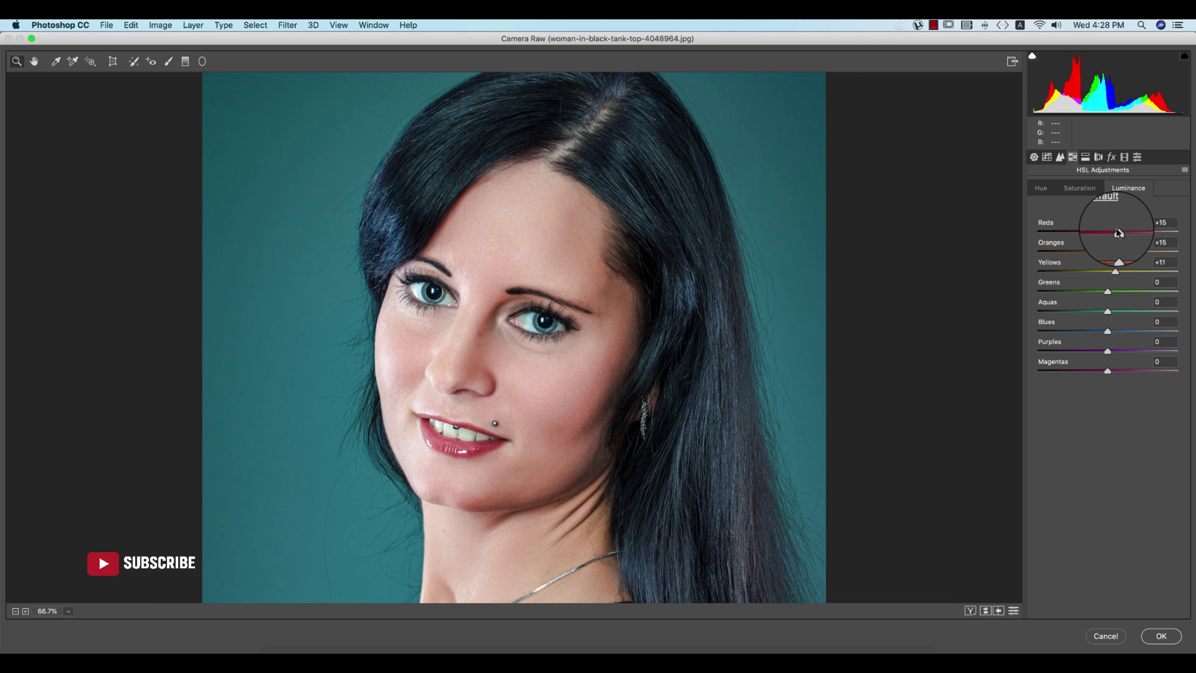
In the Basic tab, lower Exposure to -0.10 and lift Shadows to +8, checking before/after.
click(1034, 157)
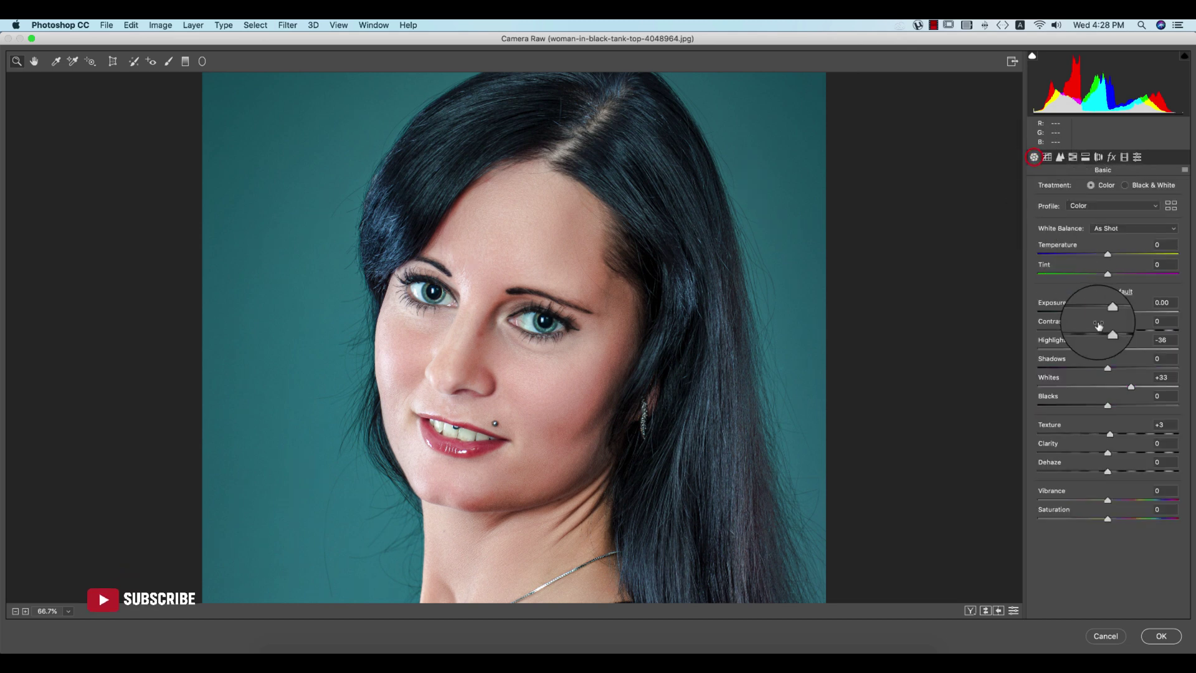
click(1107, 312)
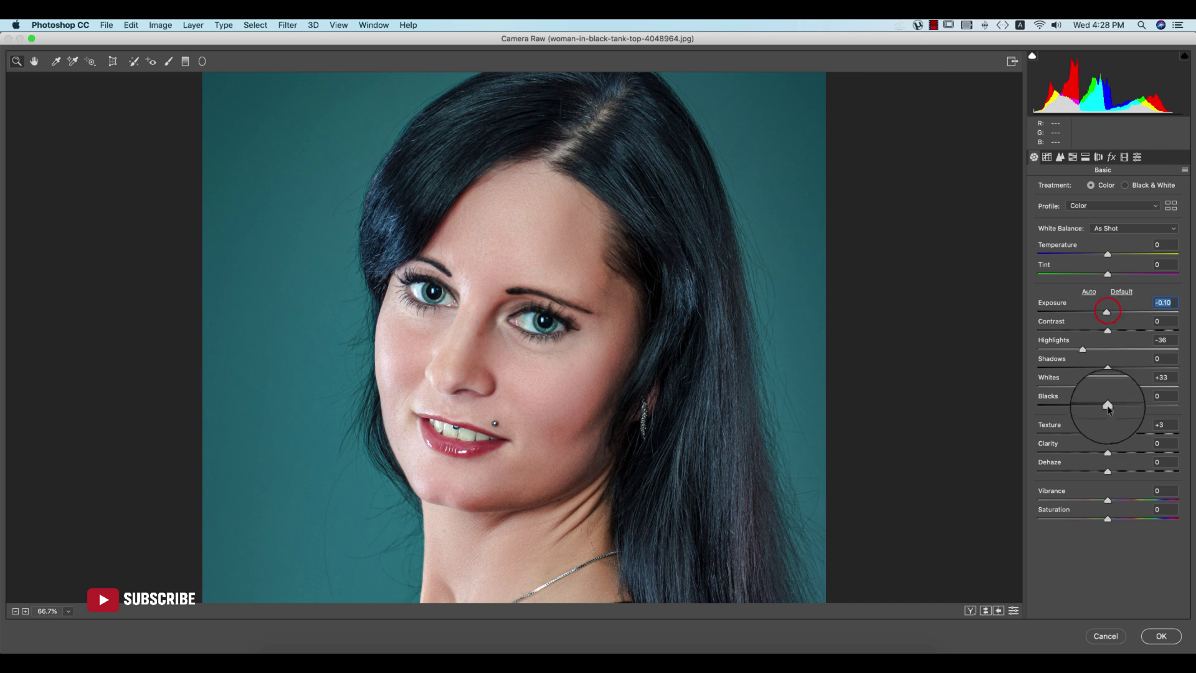
drag(1107, 368, 1116, 370)
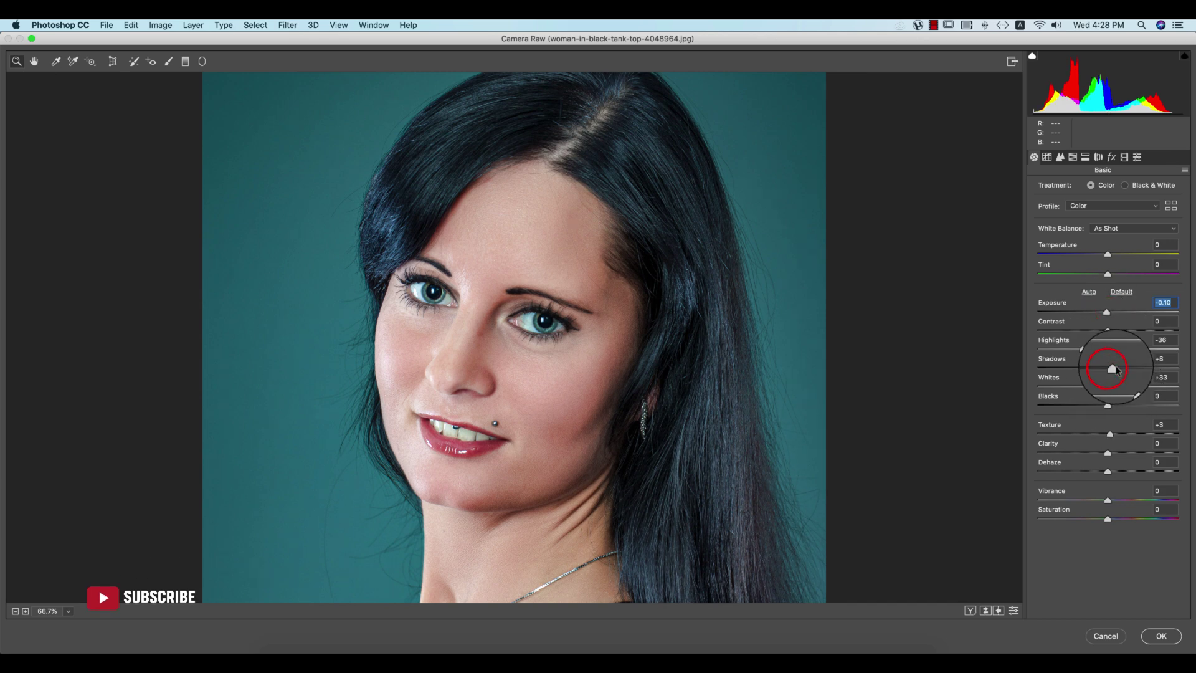
click(986, 611)
click(985, 611)
Warm Temperature to +14 and add Dehaze +12, fitting the whole photo in view.
scroll(560, 374, down, 1)
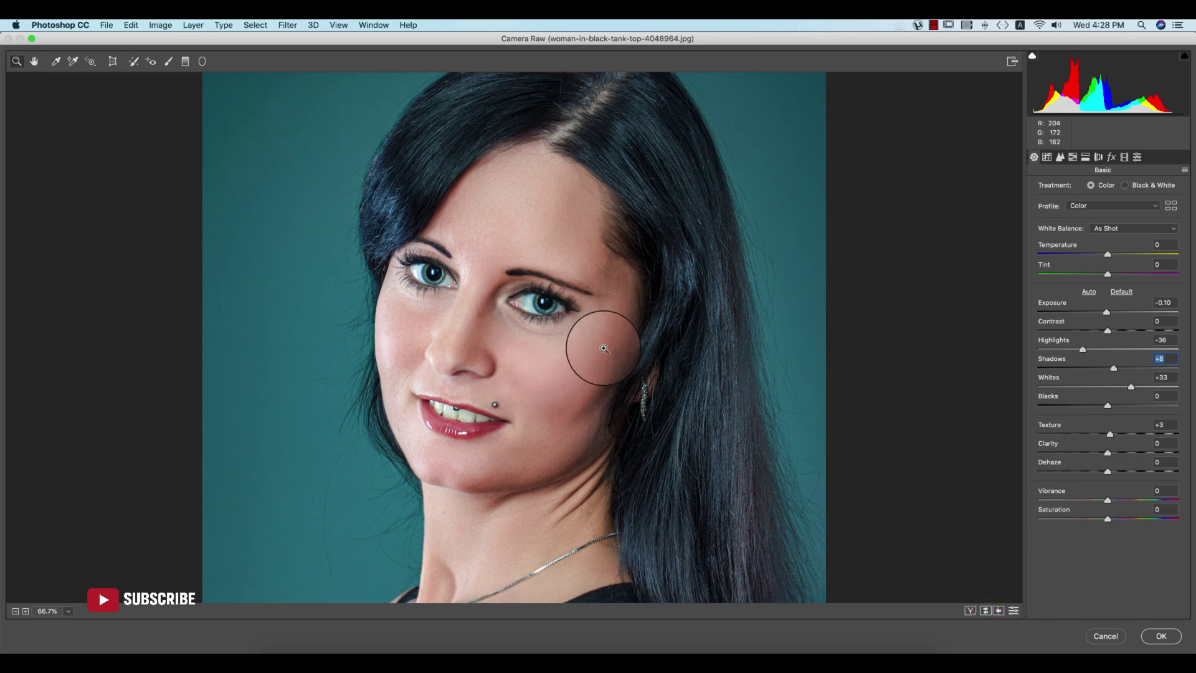
drag(1105, 254, 1118, 255)
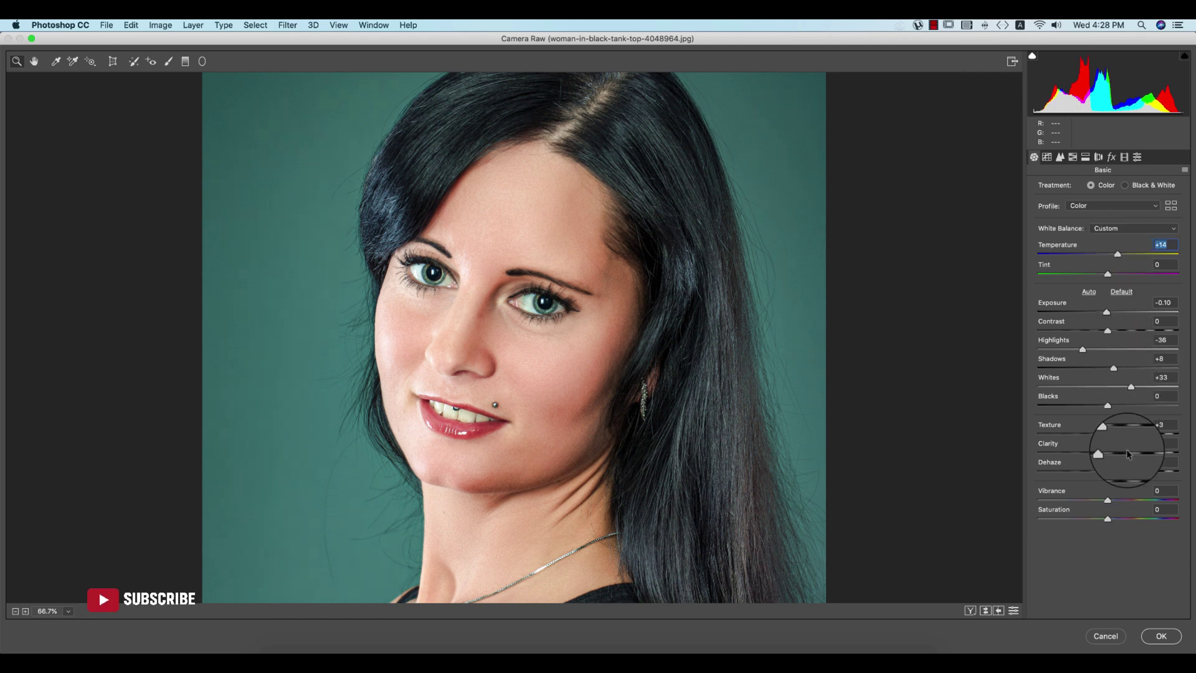
drag(1112, 472, 1116, 472)
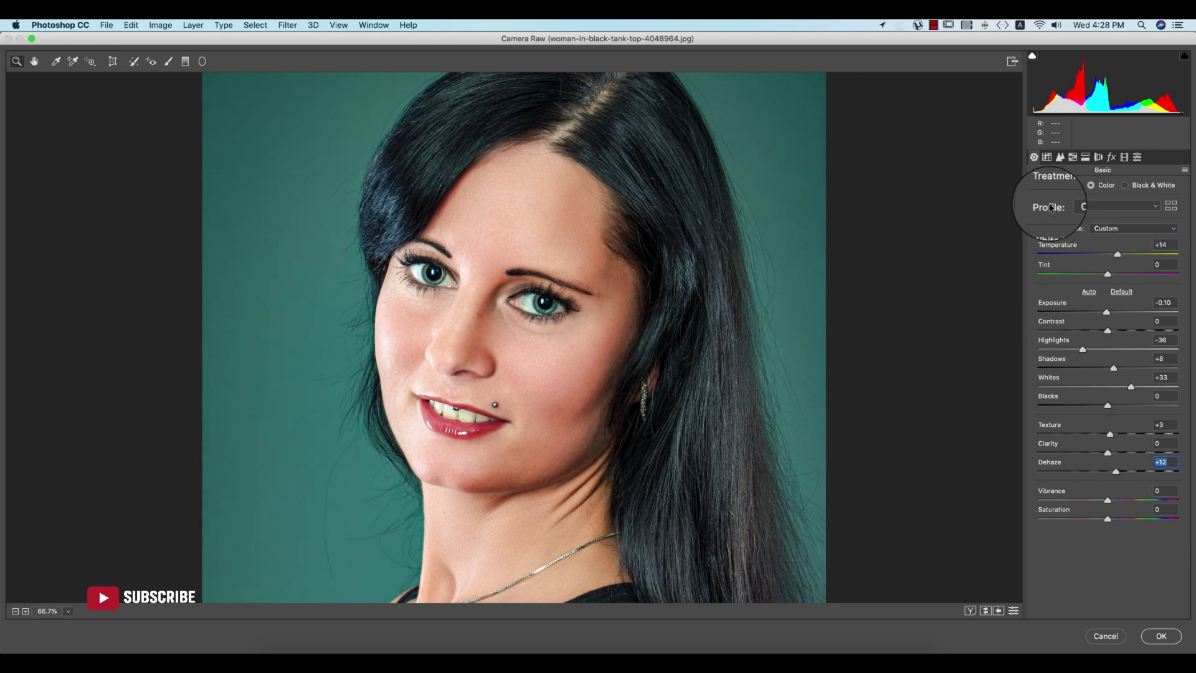
key(super+0)
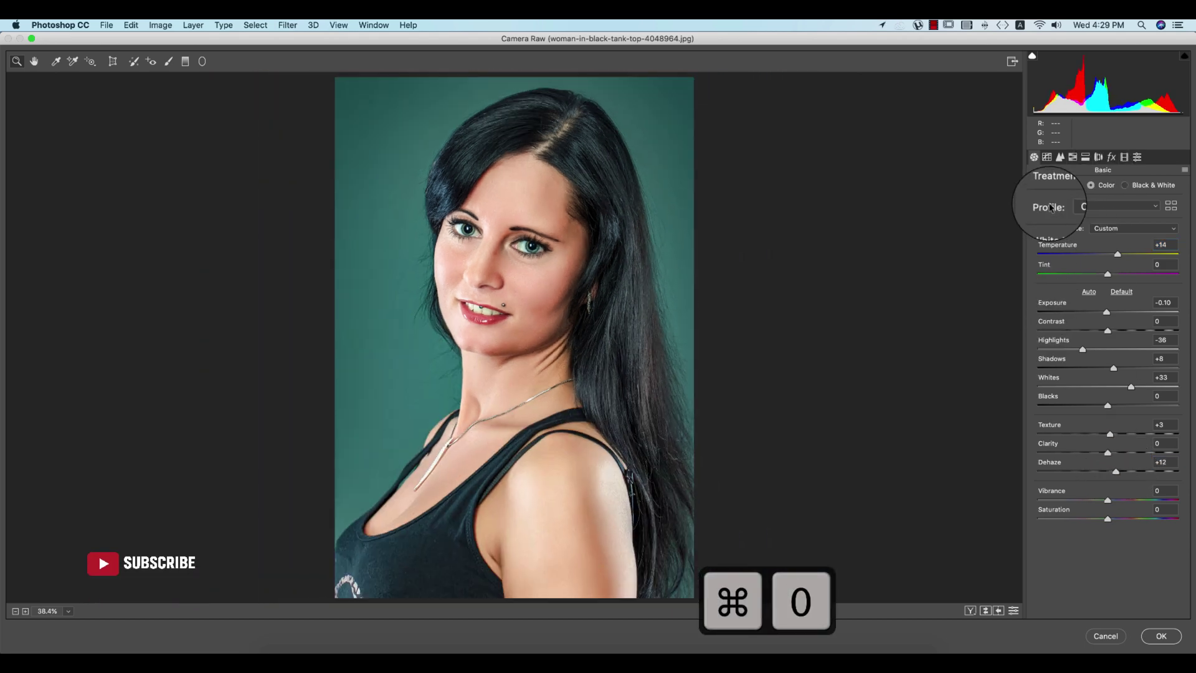
click(1072, 156)
Split-tone highlights Hue 167 / Sat 8 and shadows Hue 320 / Sat 7, then raise Shadows to +14.
click(1085, 156)
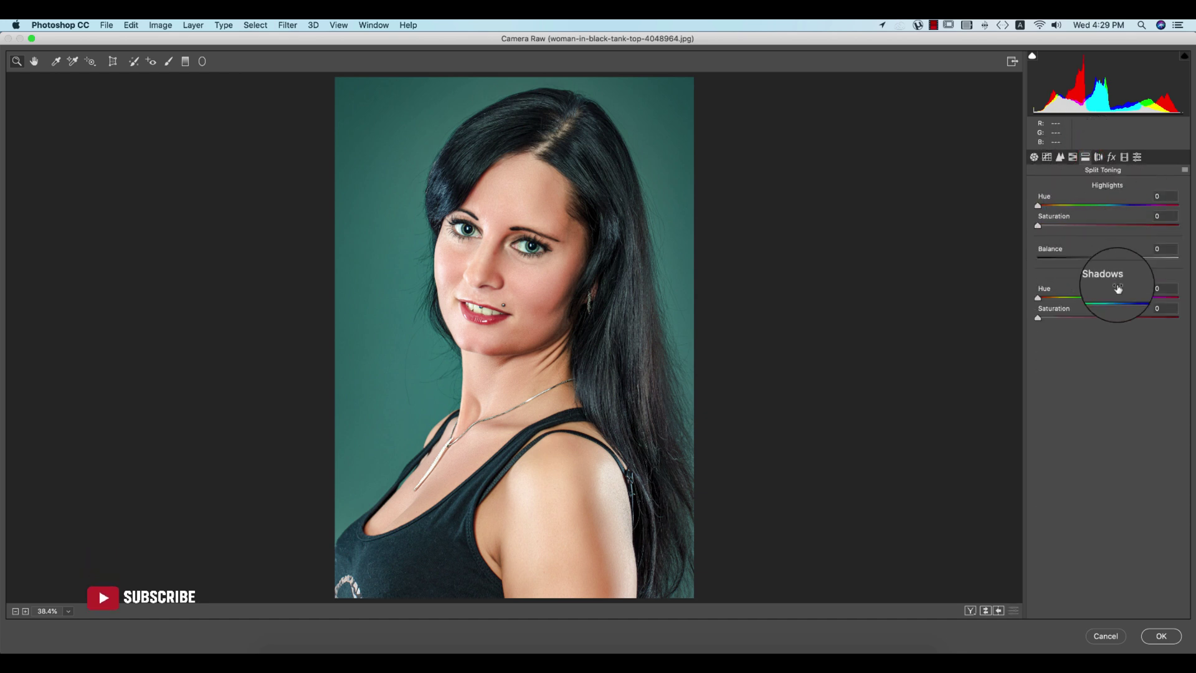
click(1050, 226)
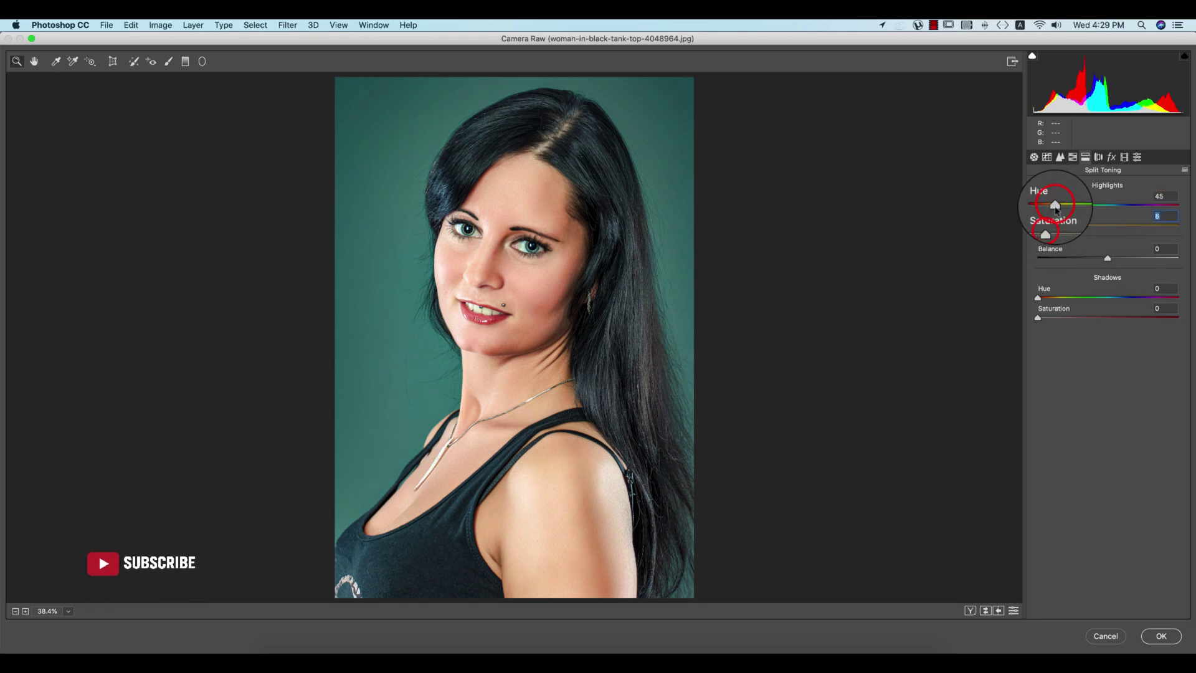
drag(1057, 205, 1103, 206)
drag(1039, 320, 1162, 297)
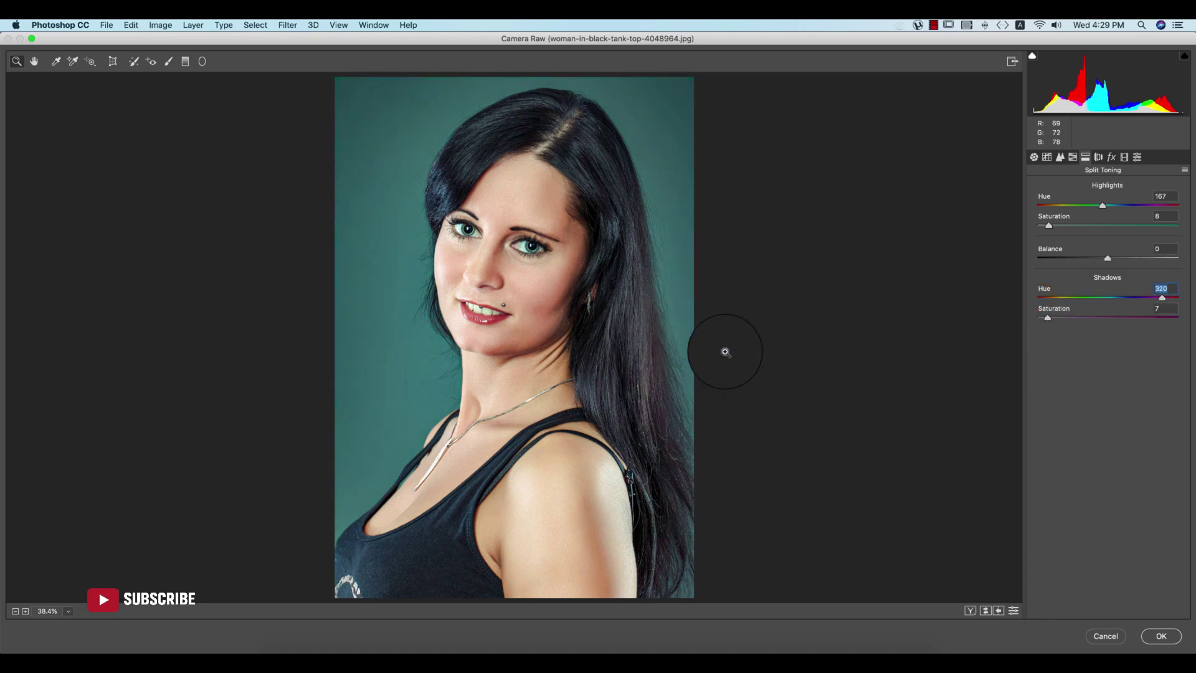
click(1033, 157)
drag(1121, 372, 1130, 368)
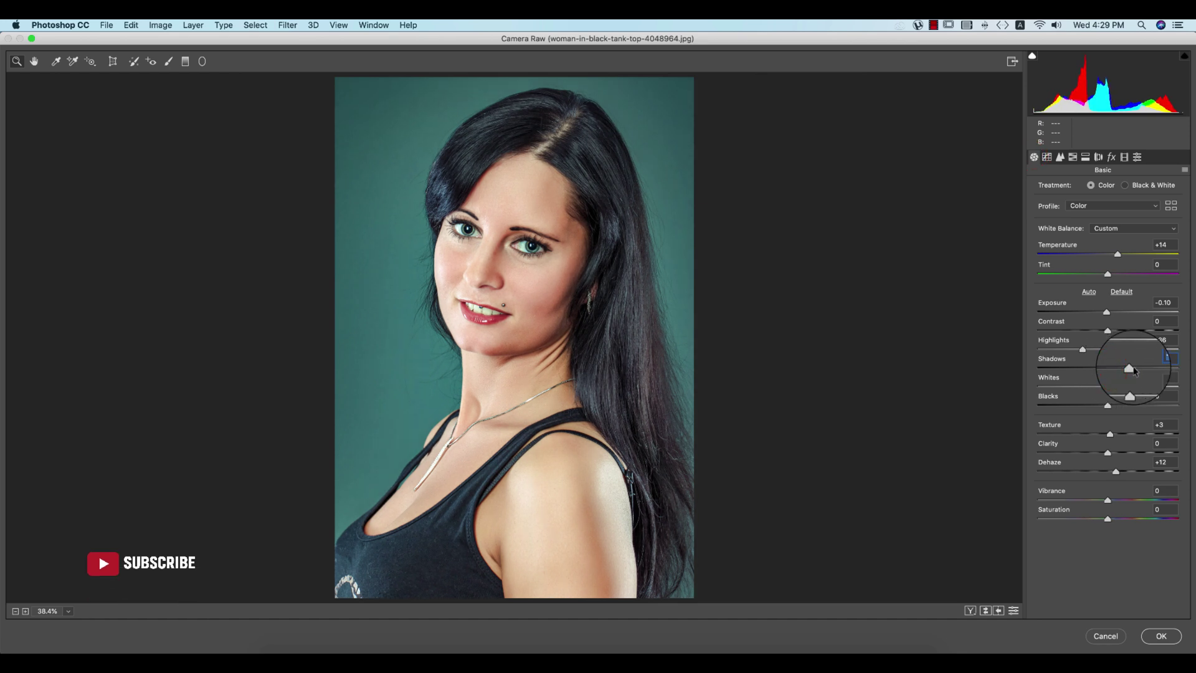
Set Calibration primary hues Red +8, Green +9, Blue +14, then compare against the original.
click(1136, 157)
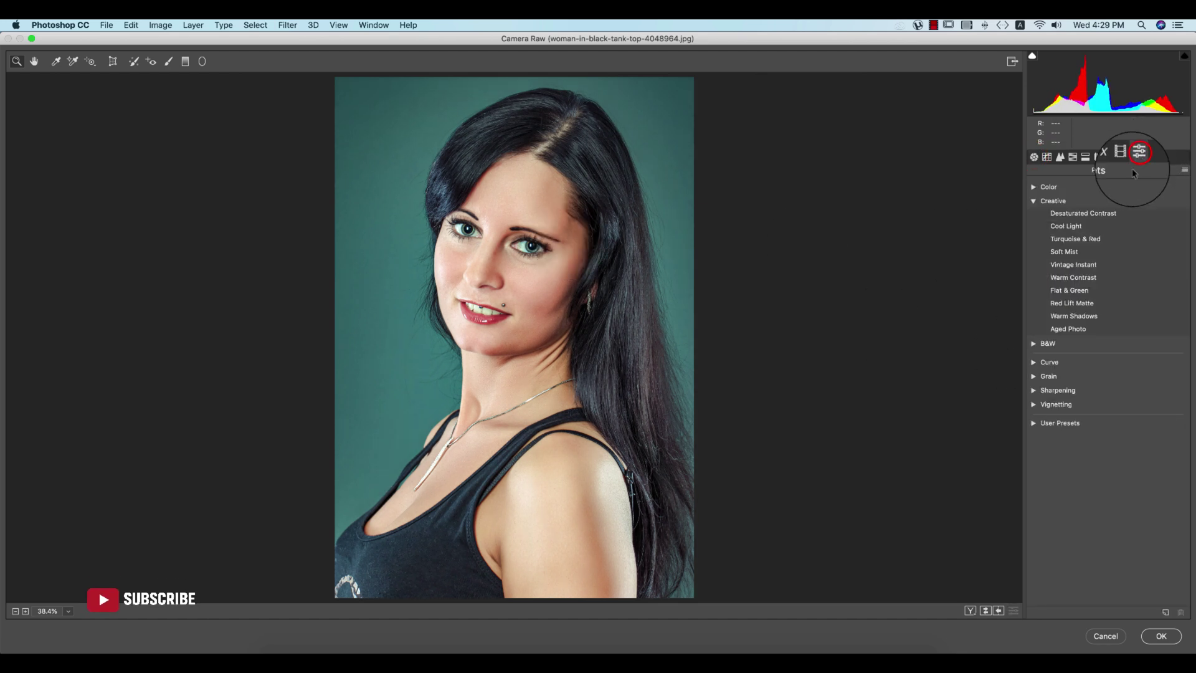
click(1124, 156)
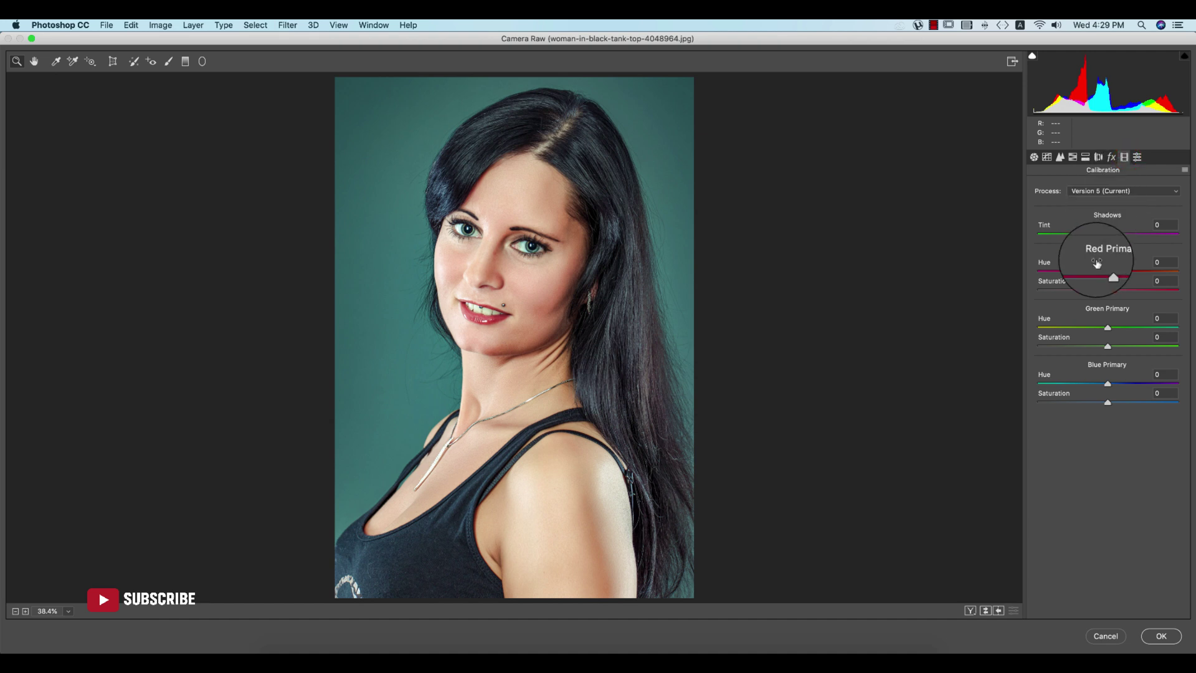
click(1114, 272)
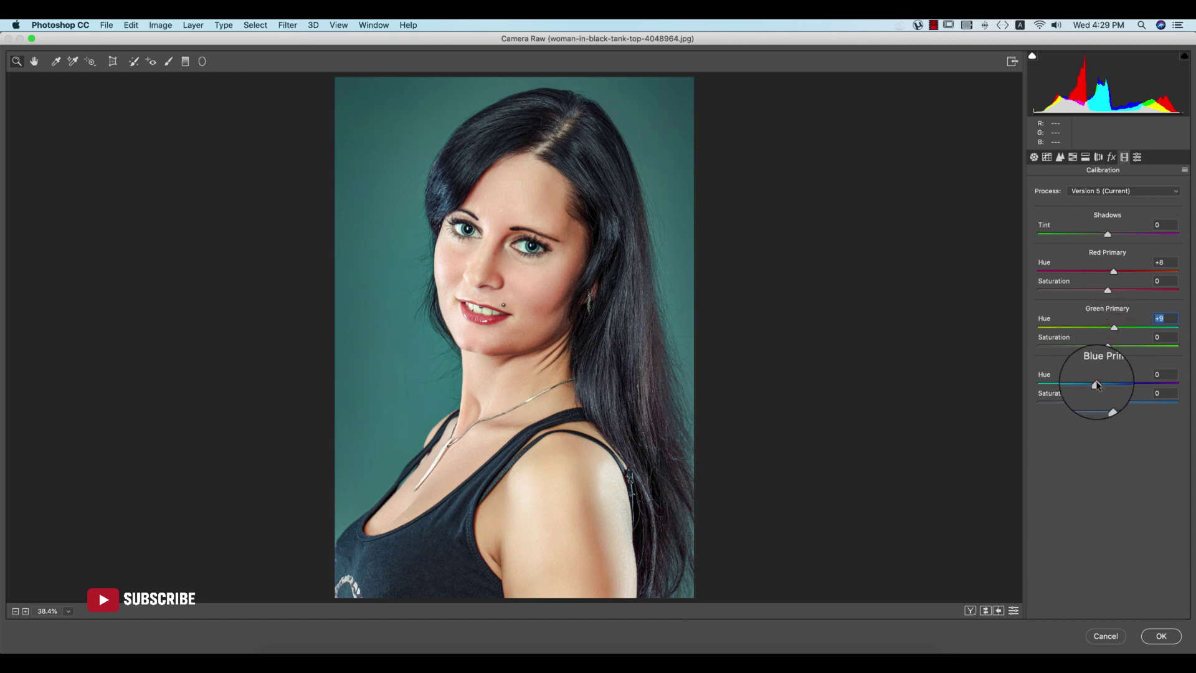
drag(1098, 384, 1118, 384)
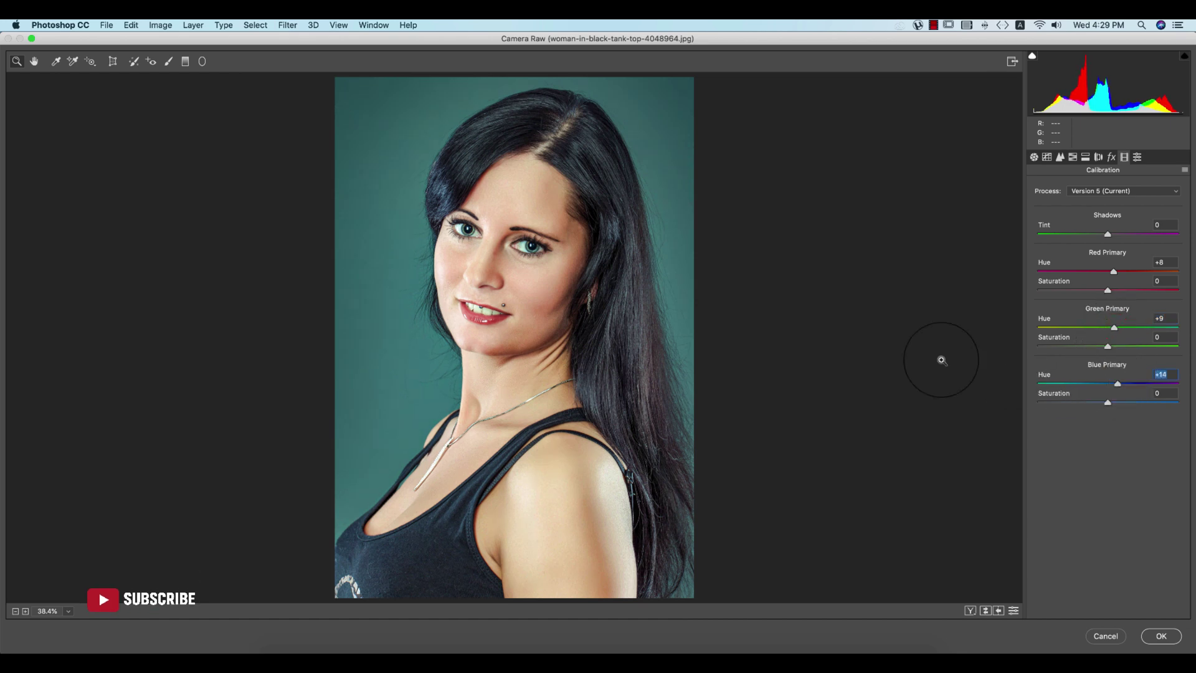
click(987, 610)
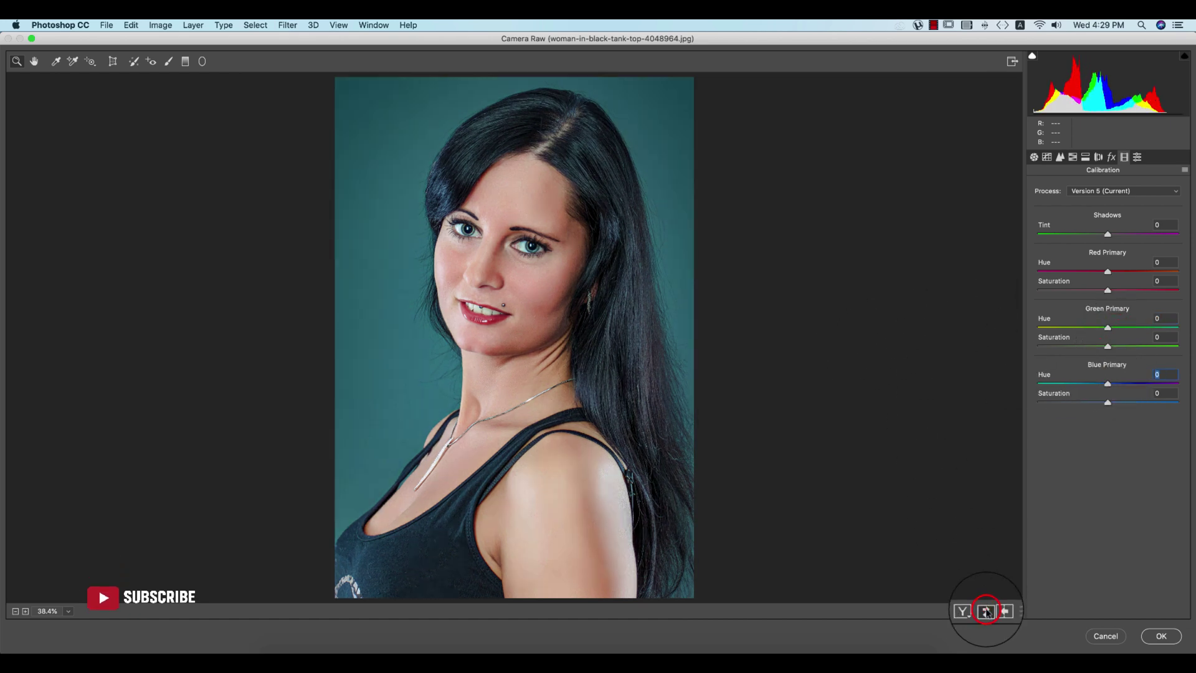
click(986, 610)
Save the current Camera Raw settings as an .xmp file in the 22-4-2020 folder.
click(1183, 170)
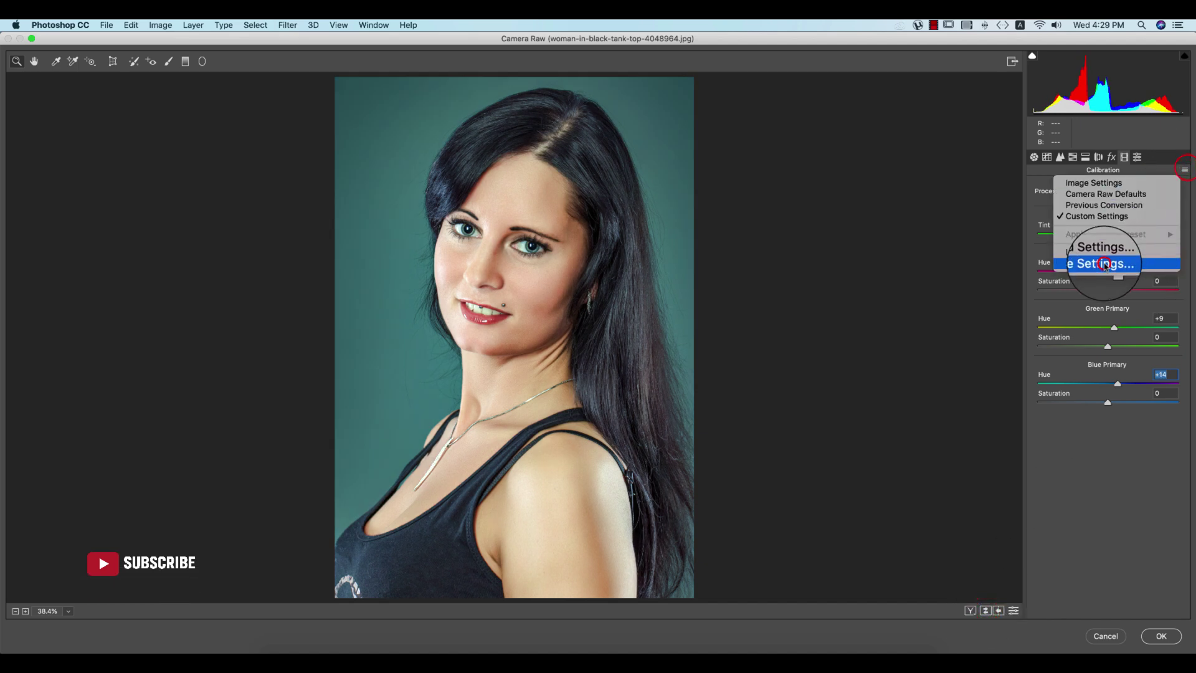
click(1104, 263)
click(728, 161)
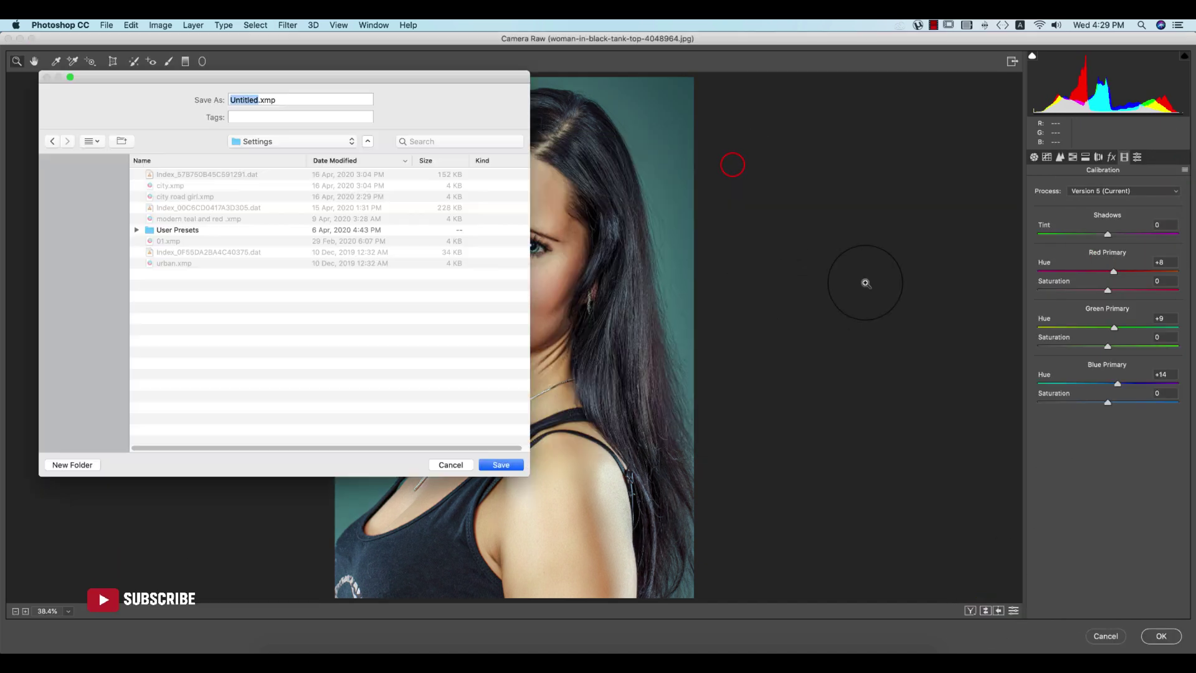
click(86, 301)
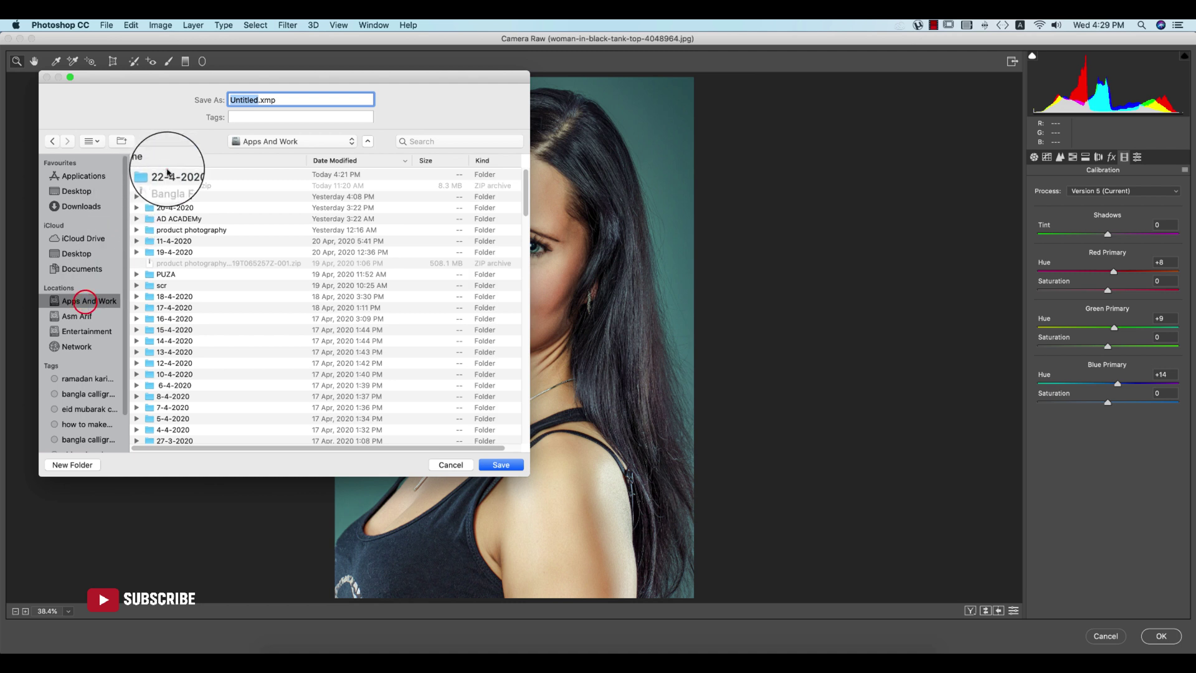
double_click(163, 175)
click(501, 465)
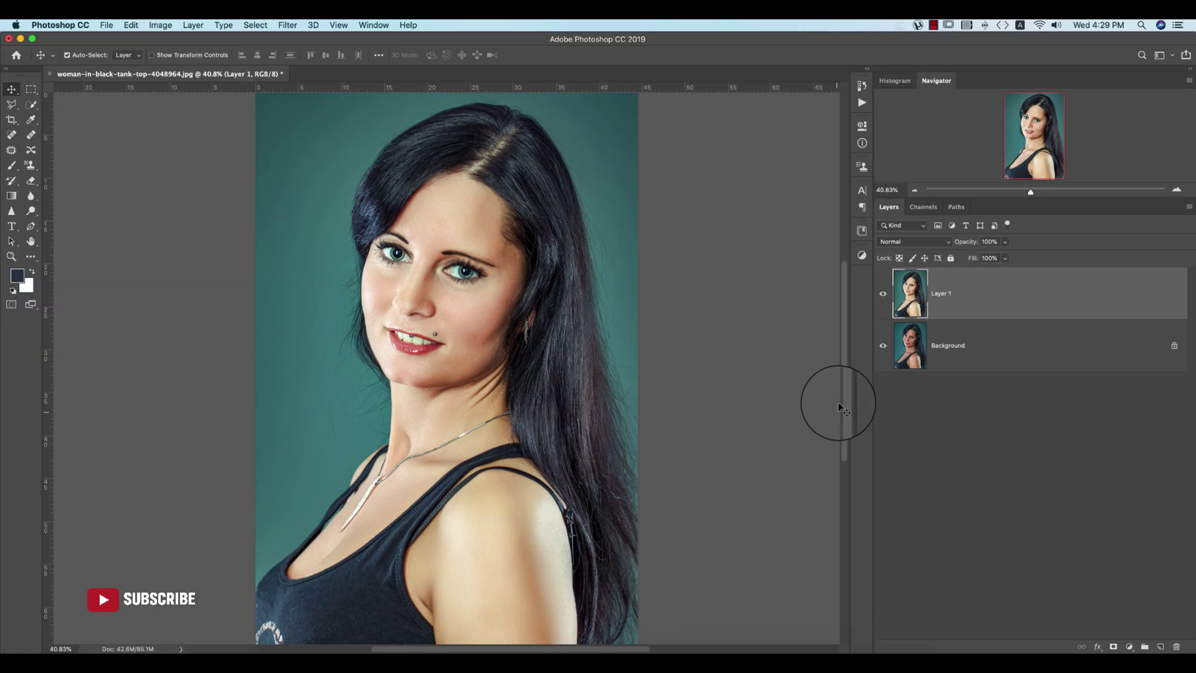
Compare the edited Layer 1 against the Background layer alone, then bring up the Filter menu.
alt+click(883, 347)
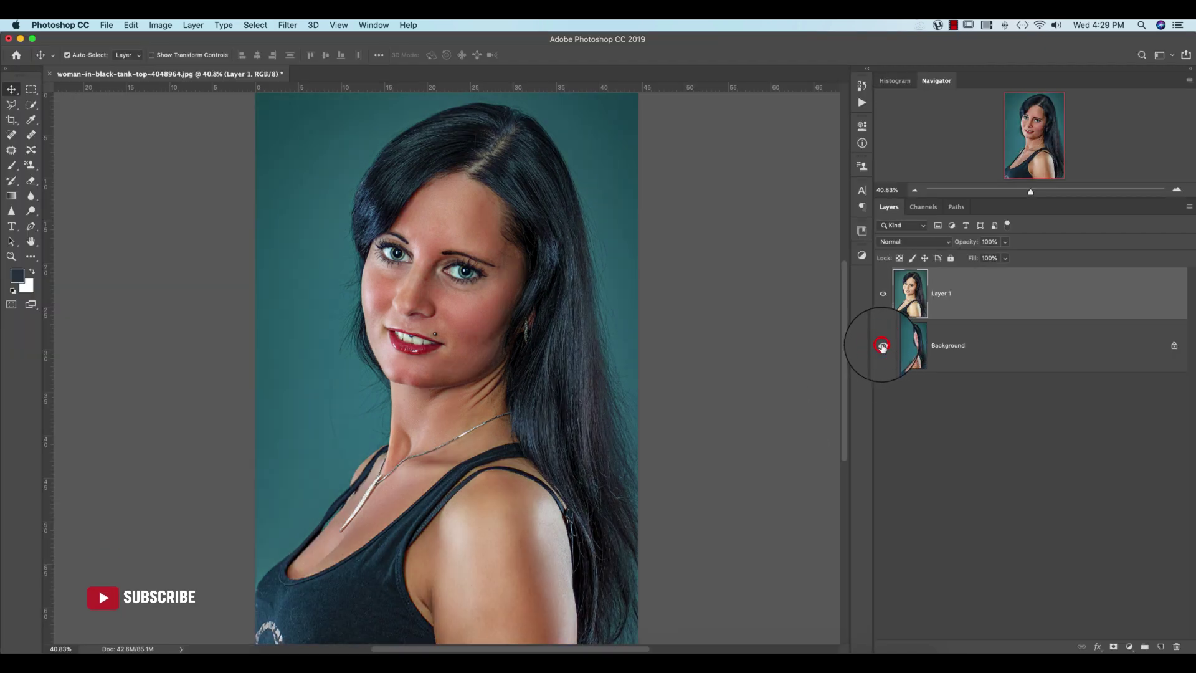
alt+click(882, 347)
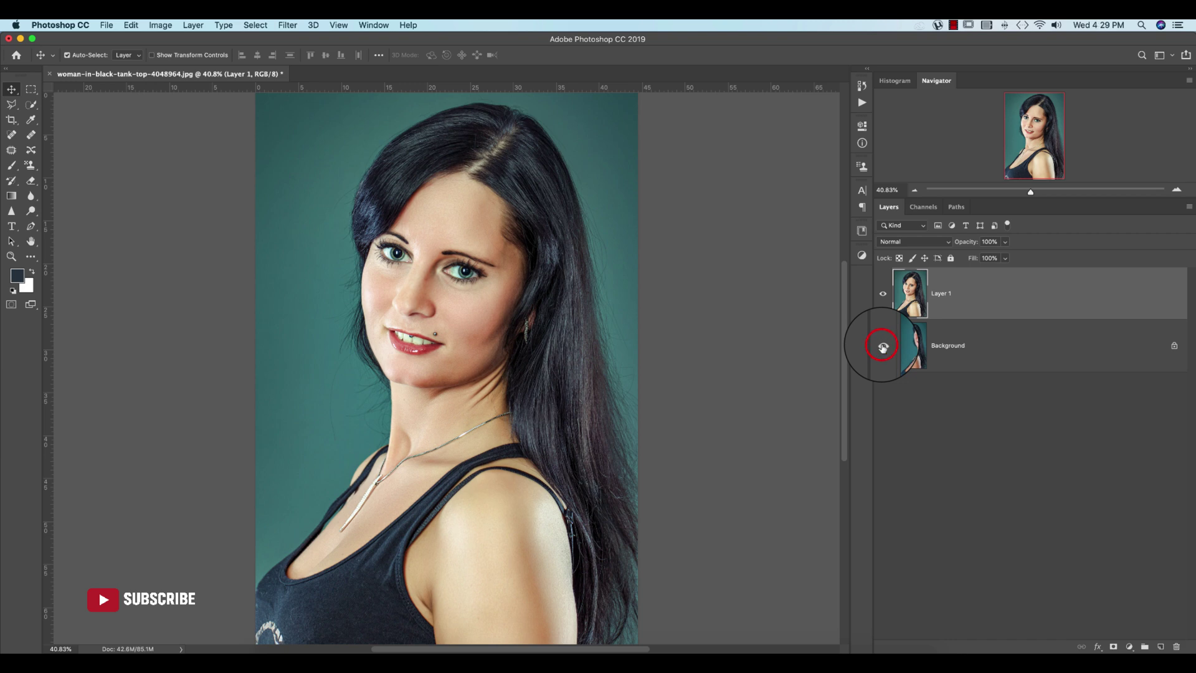
click(288, 24)
Apply Color Efex Pro 4's Cross Processing filter, method L03 at 33% strength, as a new layer.
mouse_move(461, 351)
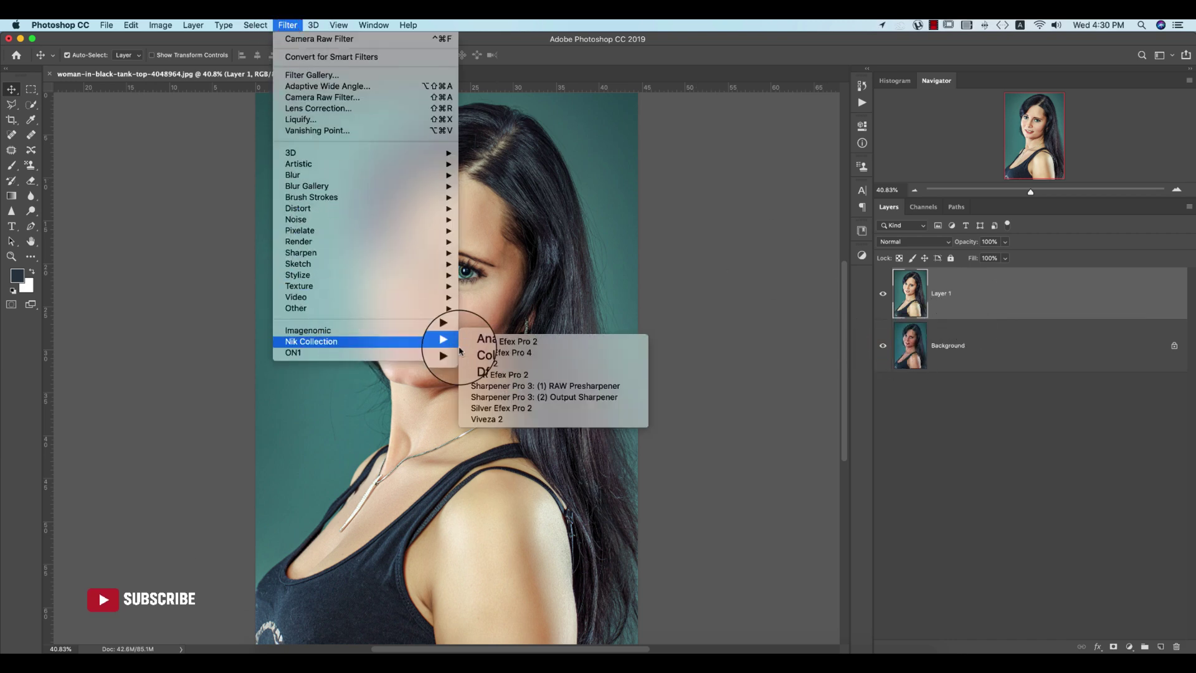
click(504, 352)
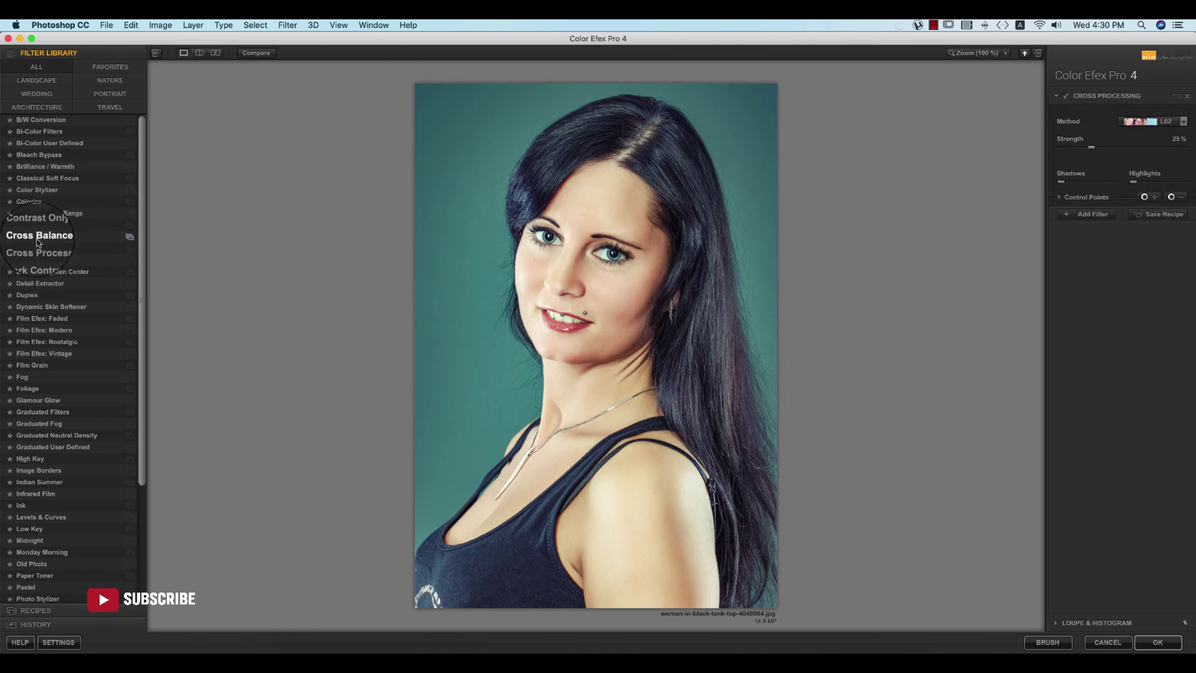
click(661, 471)
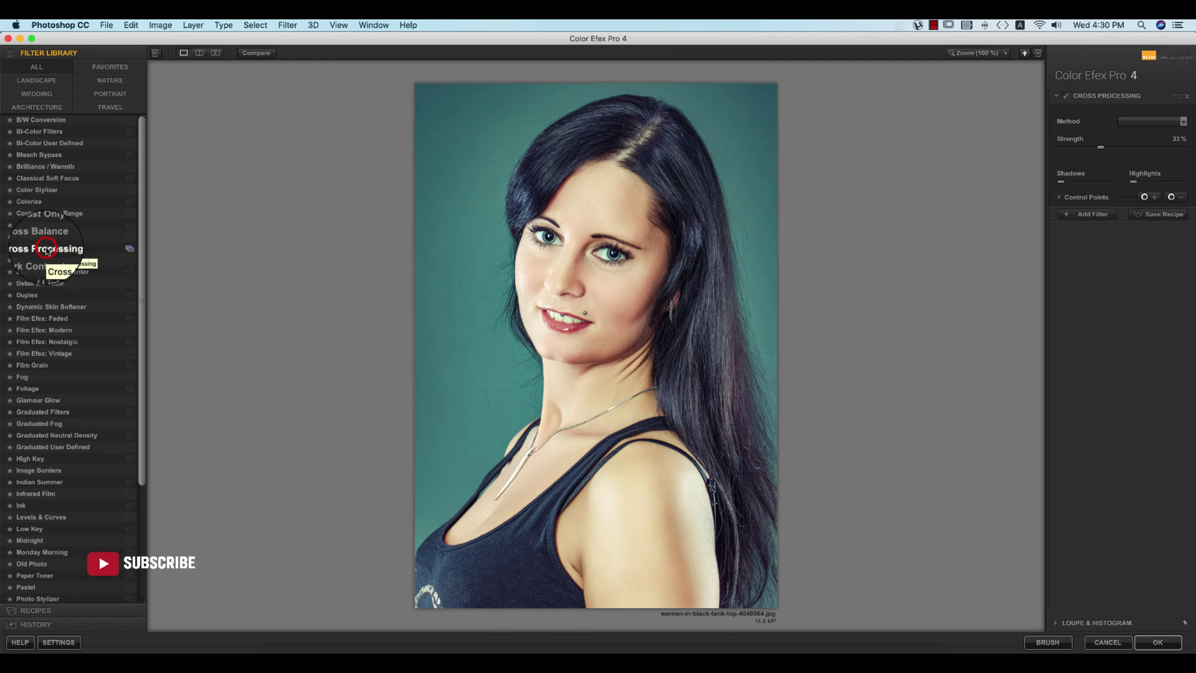
click(1153, 121)
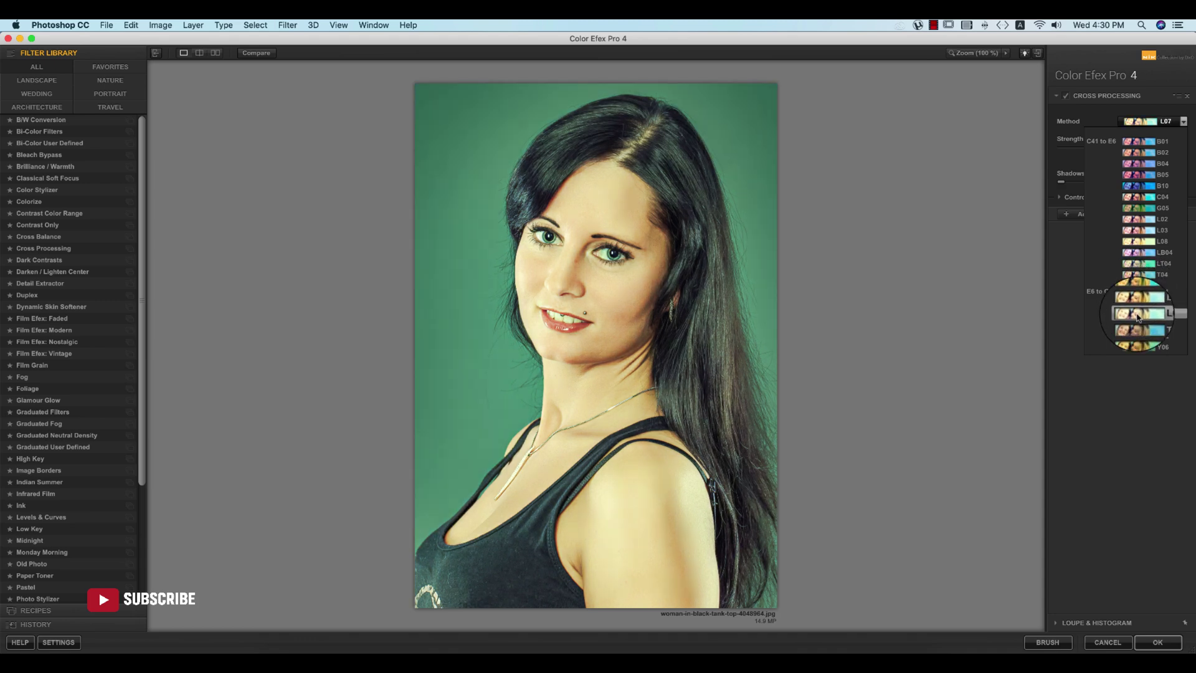
click(1146, 231)
click(1160, 642)
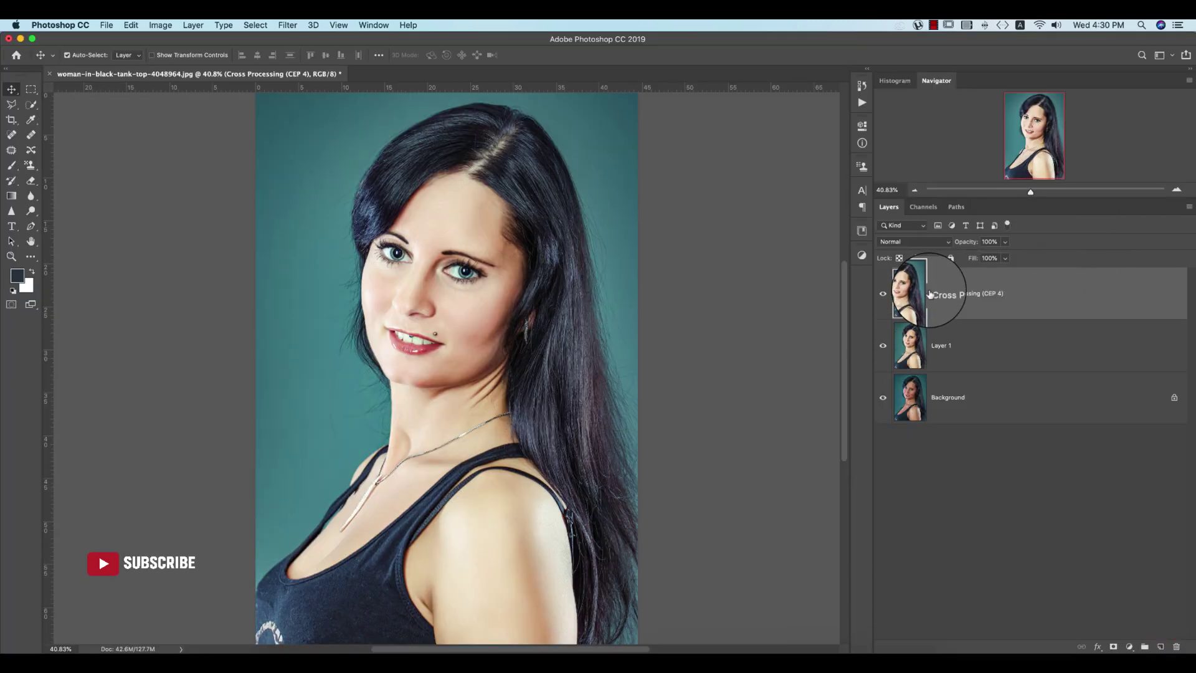
Set the Cross Processing layer to 27% opacity, compare against the Background, then hide the Background layer.
drag(1004, 243, 965, 256)
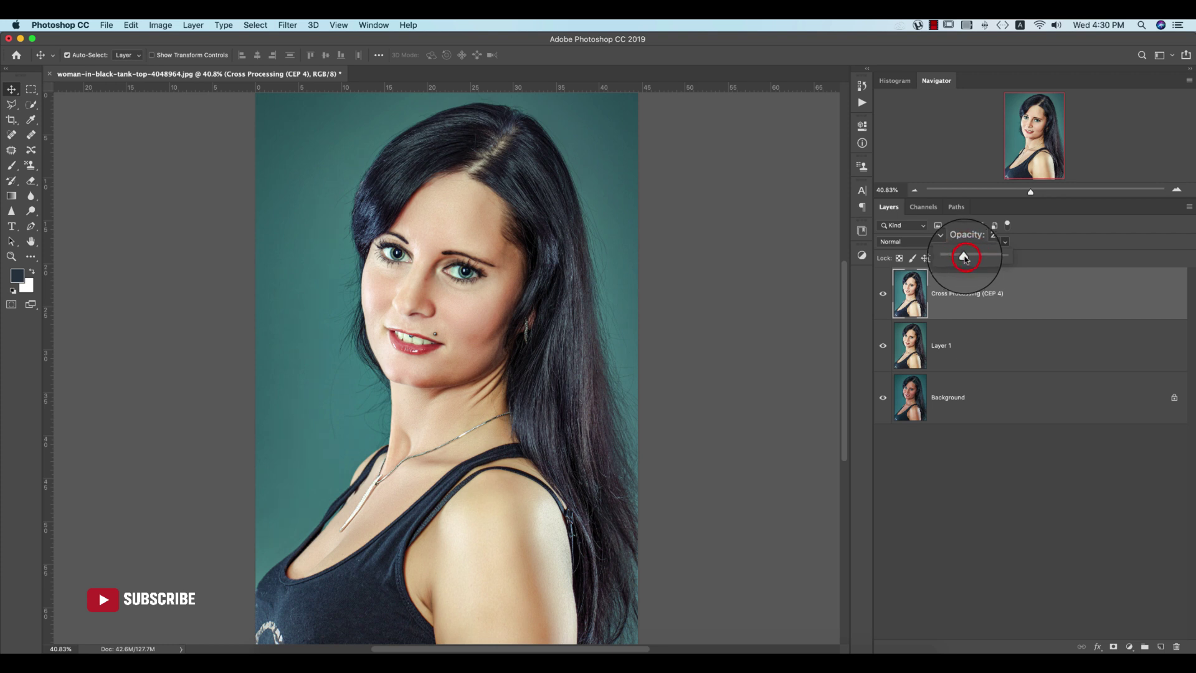
alt+click(883, 400)
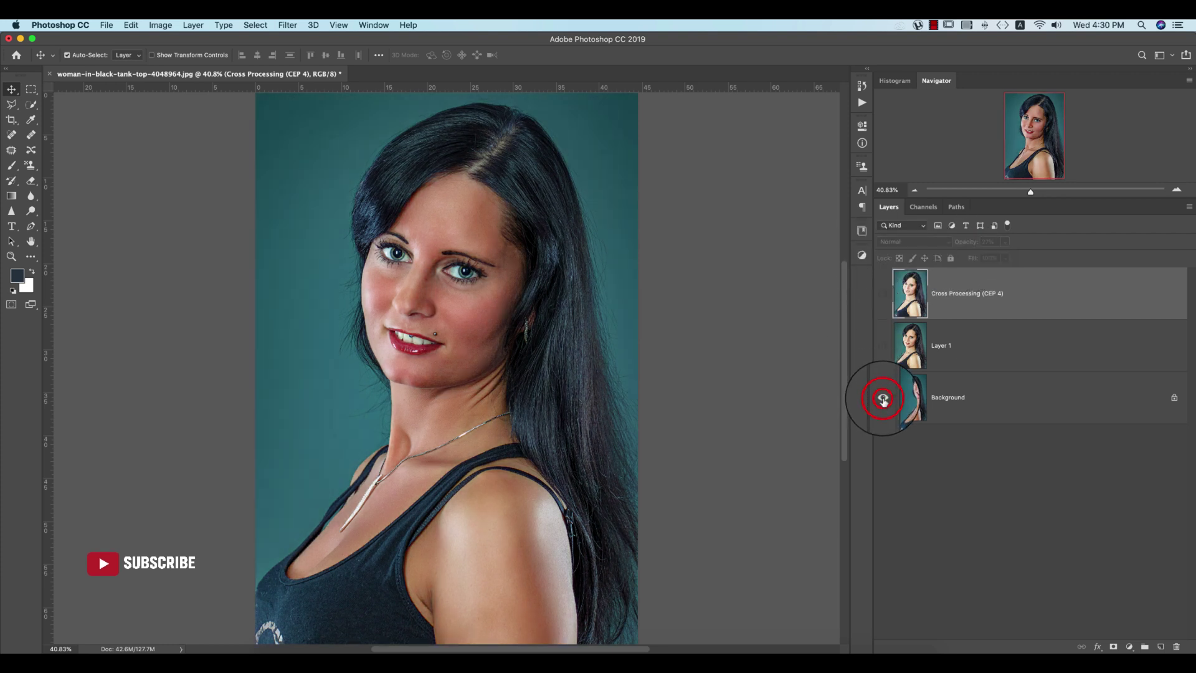
alt+click(883, 400)
alt+click(883, 401)
click(882, 397)
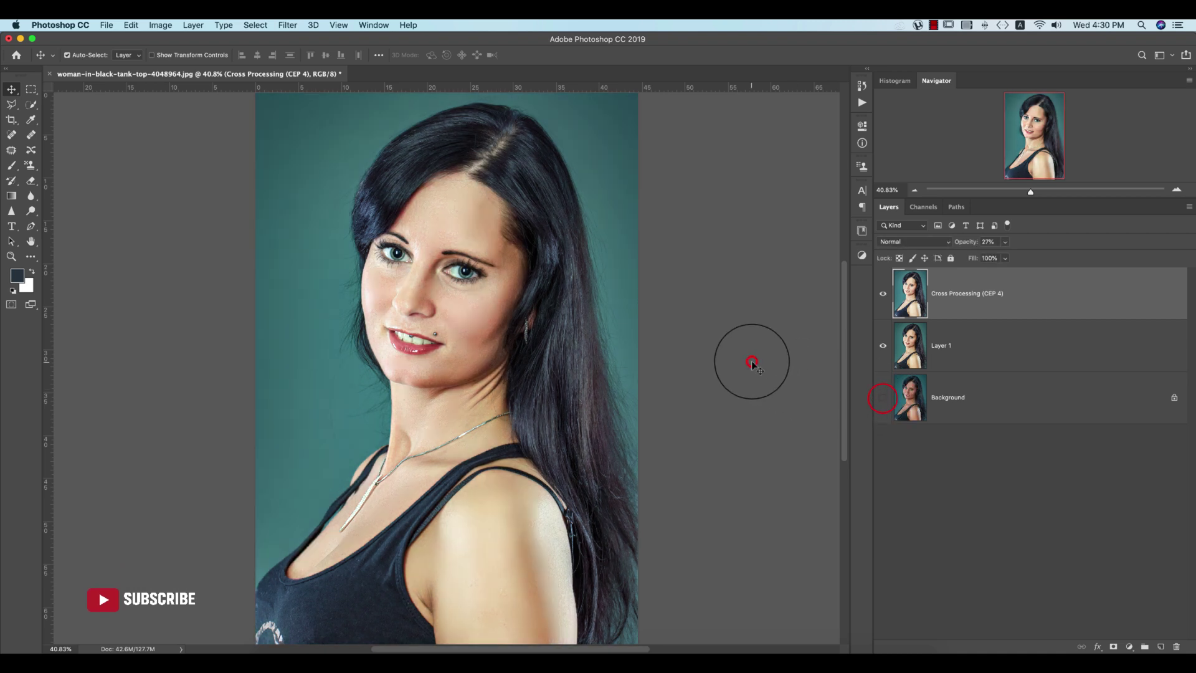
click(752, 363)
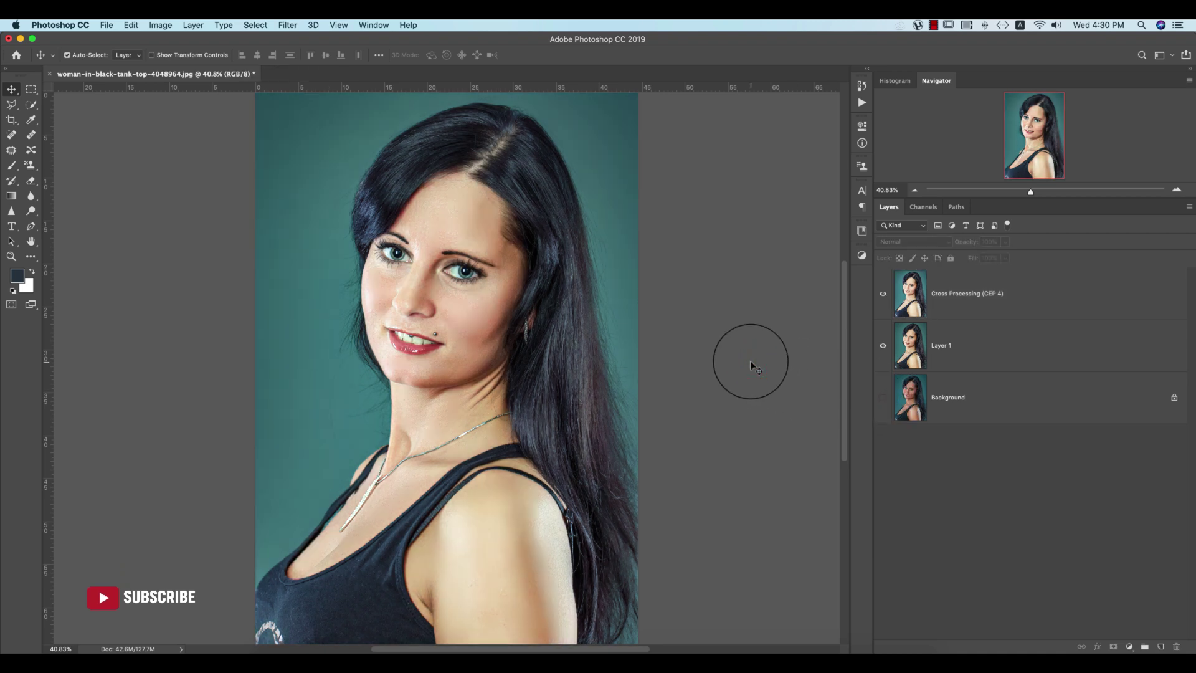